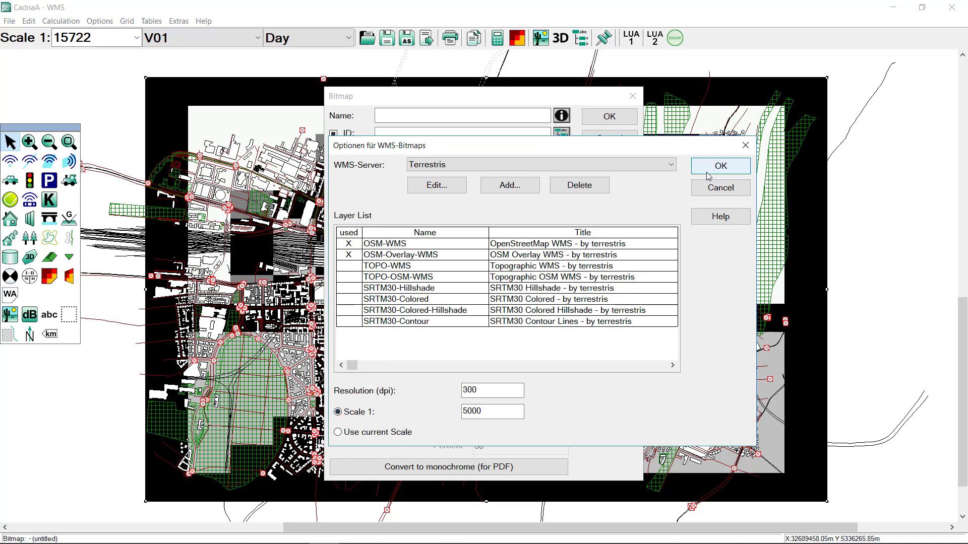
# Import the WMS bitmap from the Terrestris server with layers OSM-WMS and OSM-Overlay-WMS at 300 dpi and scale 1:5000.
pyautogui.click(722, 168)
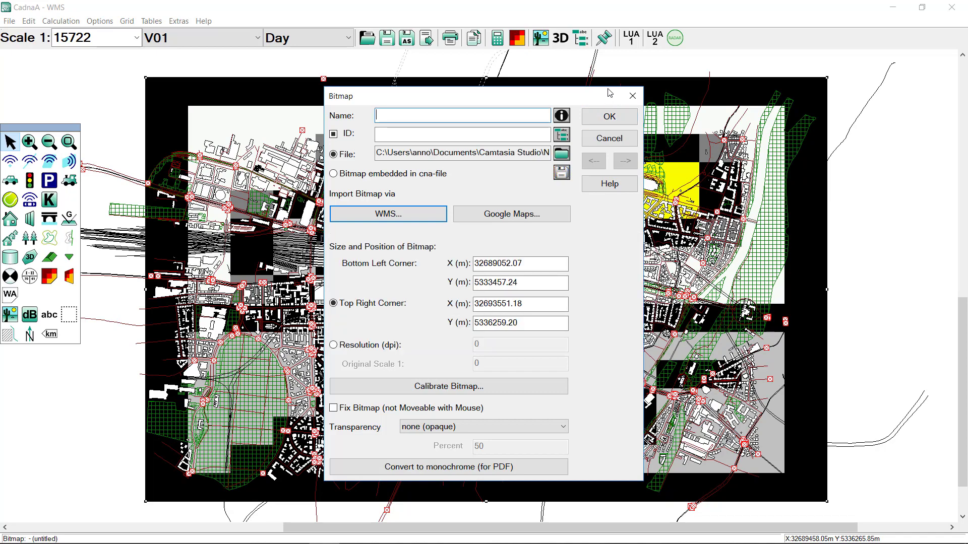
pyautogui.click(609, 119)
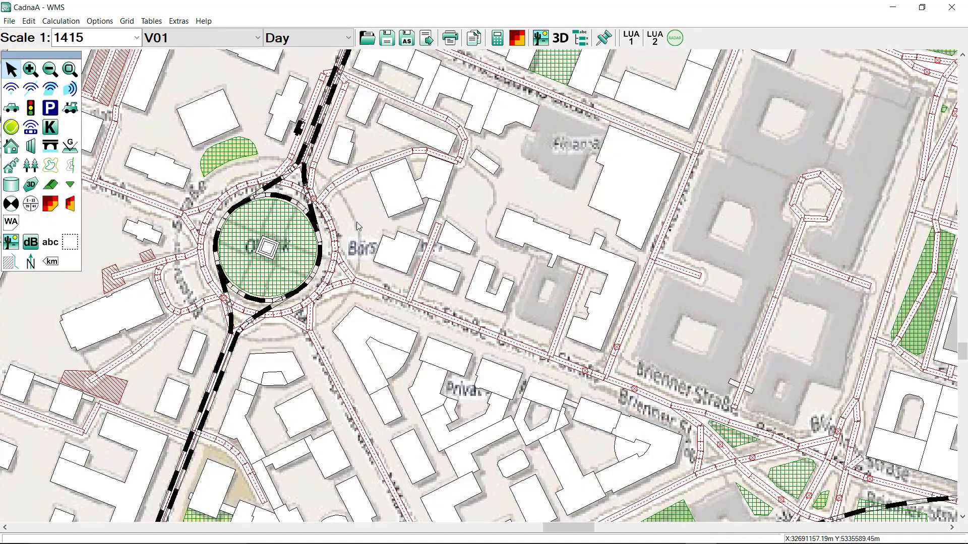
# Show the location just east of the roundabout on Google Maps and look at it more closely.
pyautogui.rightClick(356, 222)
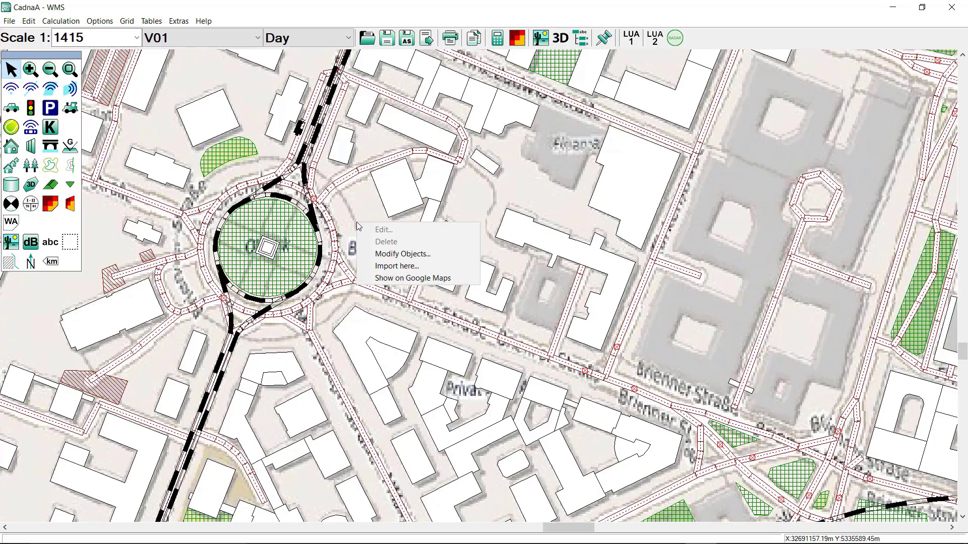
pyautogui.click(386, 278)
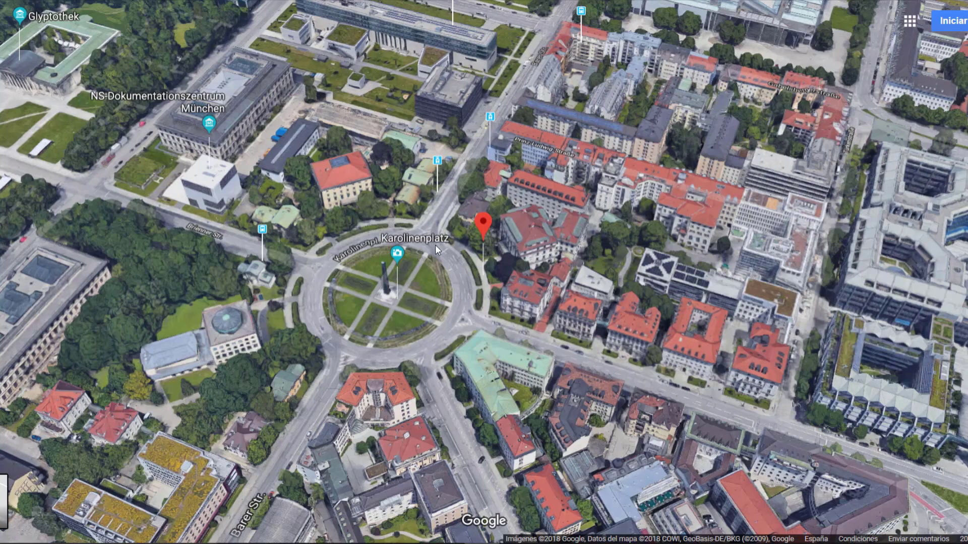
pyautogui.scroll(1, 483, 234)
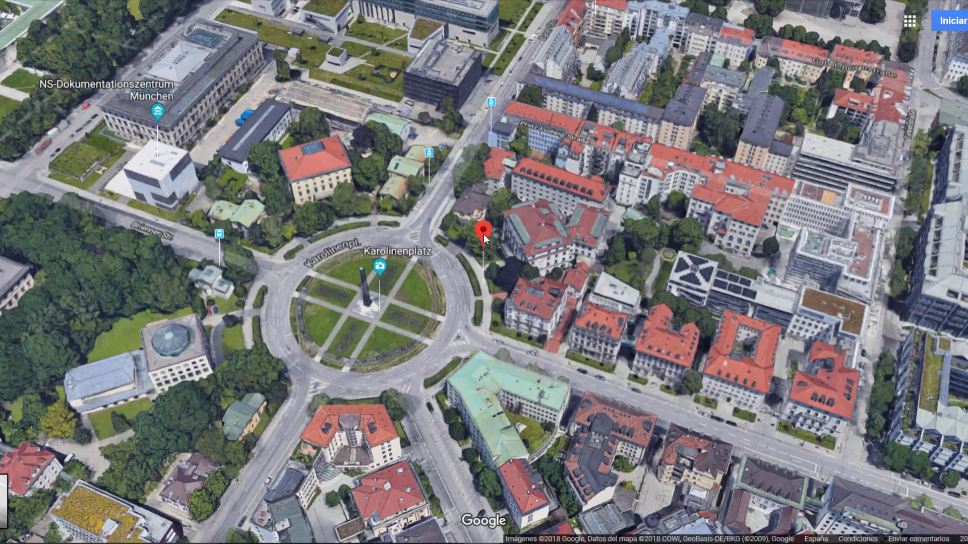
pyautogui.scroll(1, 483, 246)
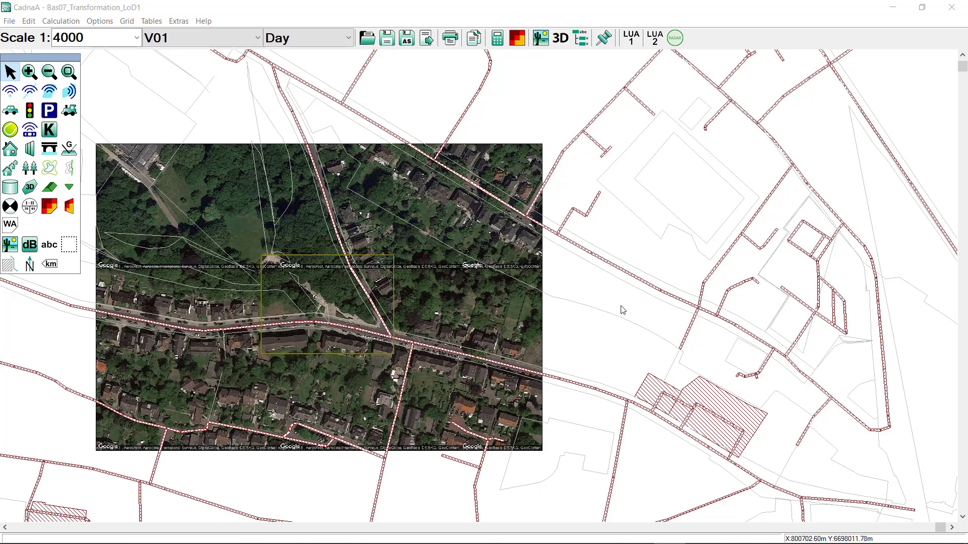
# Check the project's global coordinate system settings and leave them as they are.
pyautogui.click(99, 22)
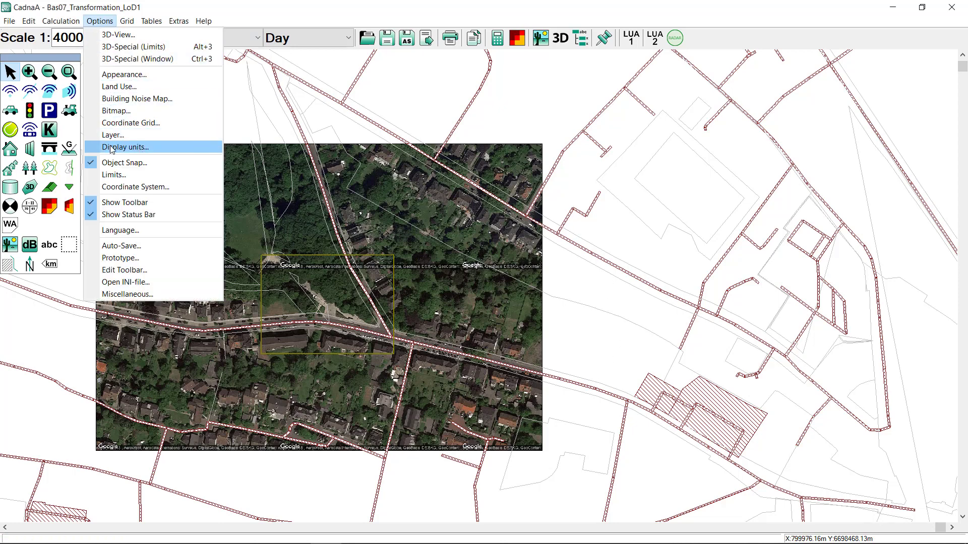
pyautogui.click(117, 187)
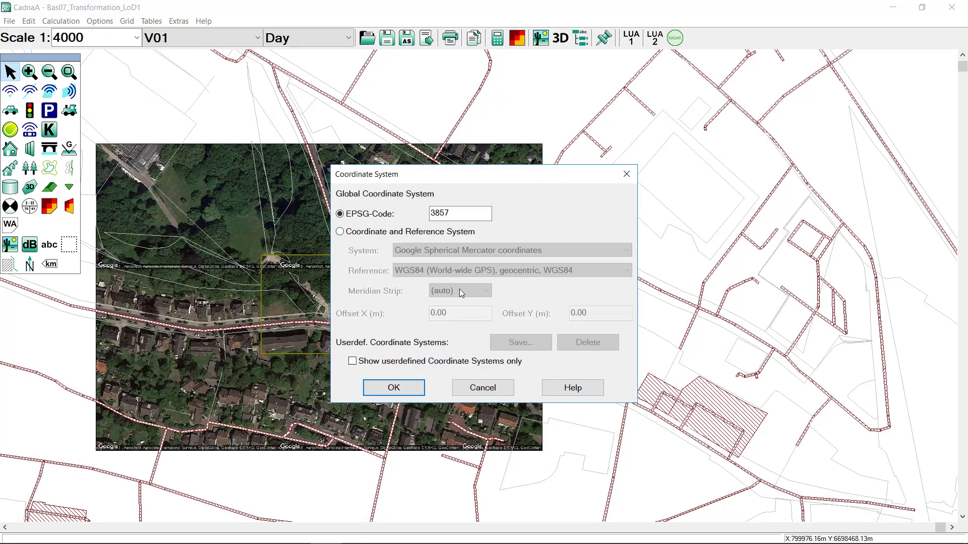
pyautogui.click(471, 388)
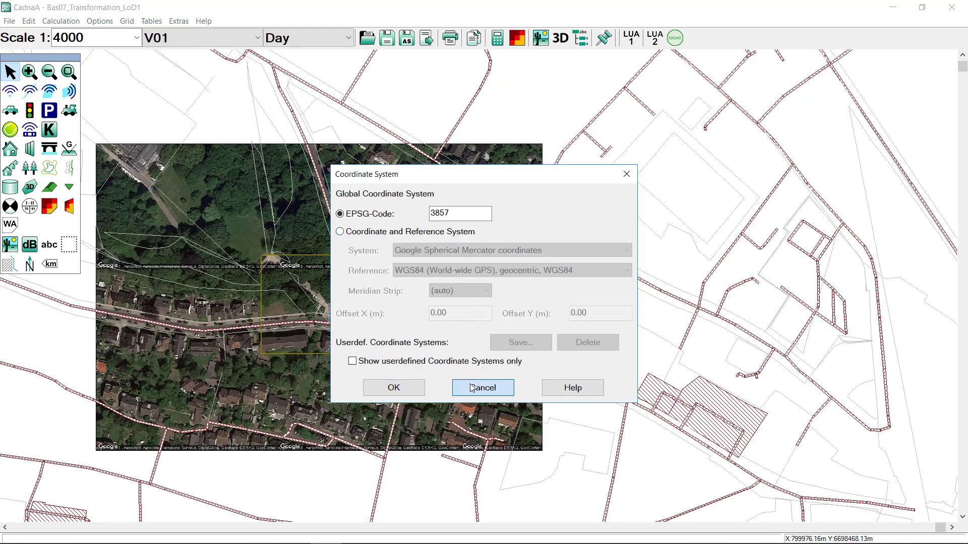
# Locate the first entry of the building table in the map and view the whole project area.
pyautogui.click(151, 20)
pyautogui.moveTo(232, 139)
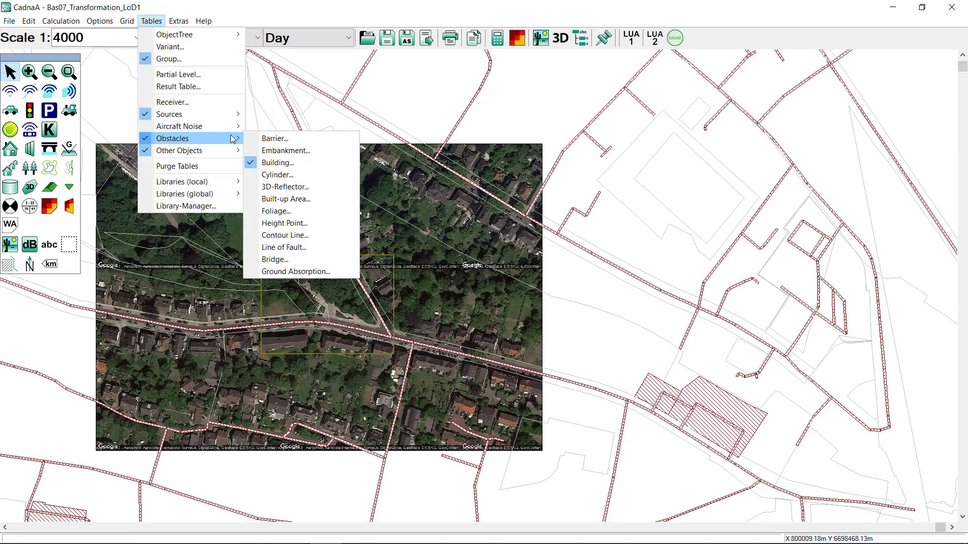
pyautogui.click(273, 163)
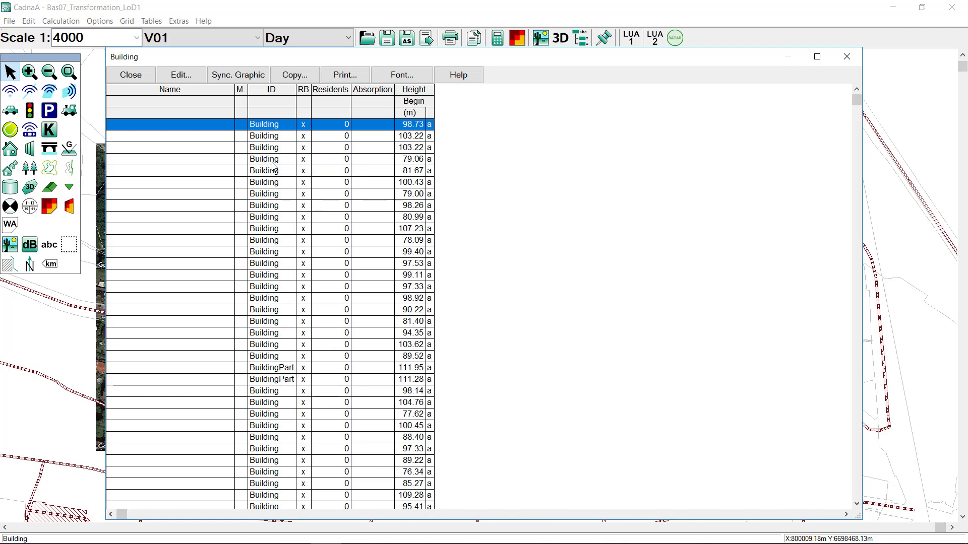
pyautogui.click(242, 80)
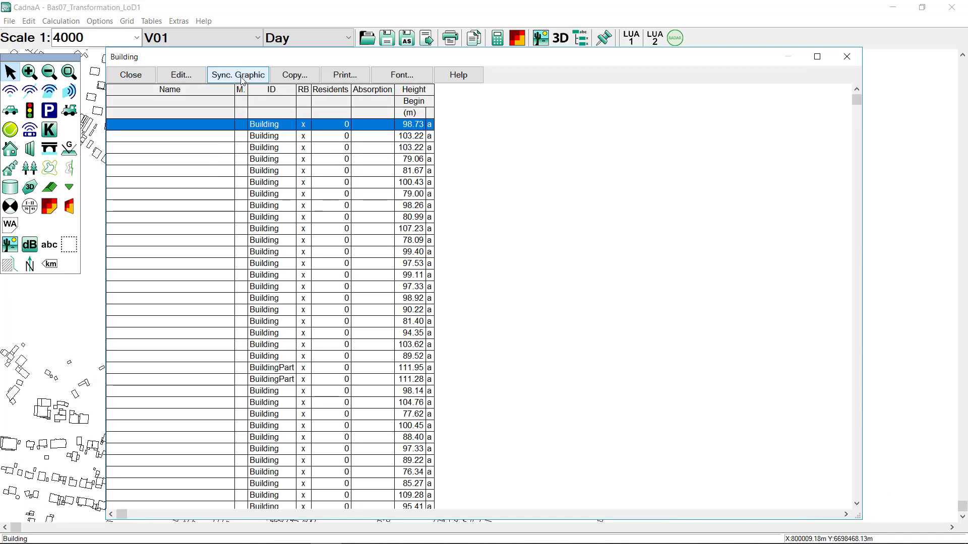
pyautogui.click(131, 74)
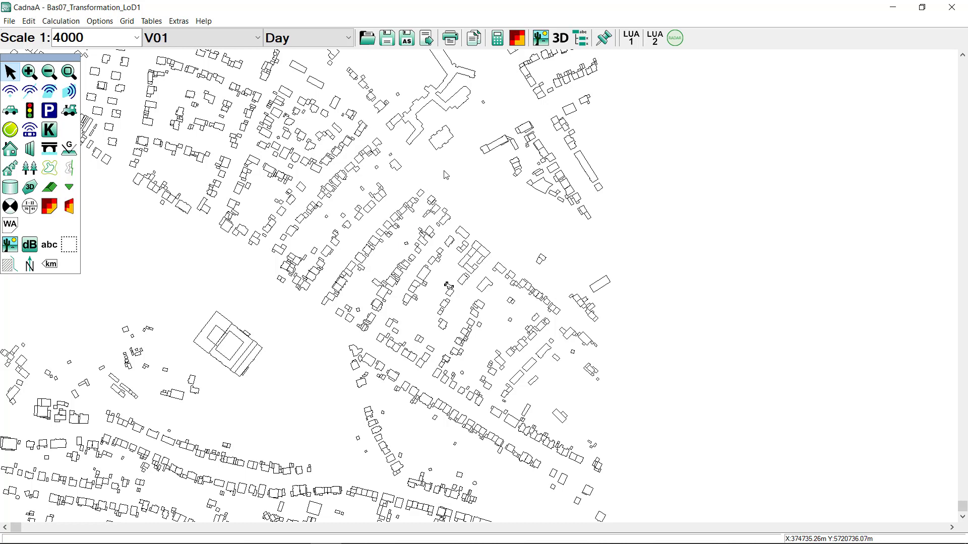
pyautogui.click(73, 80)
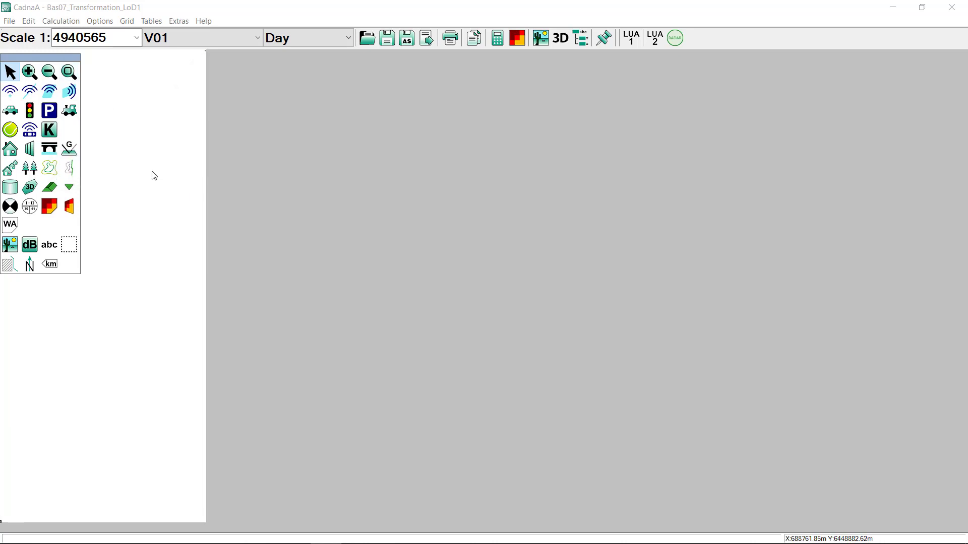
# Start a transformation of all objects of type Building through Modify Objects.
pyautogui.rightClick(152, 172)
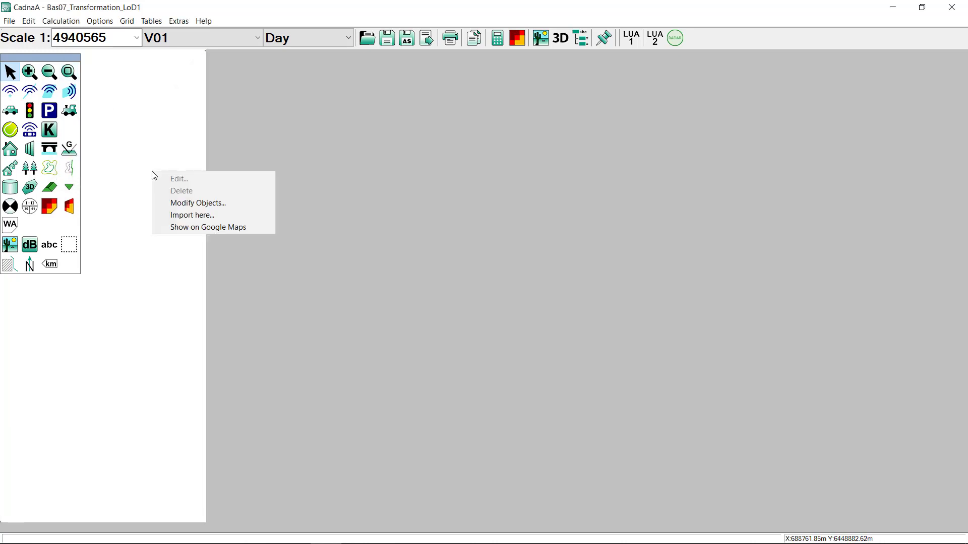
pyautogui.click(179, 206)
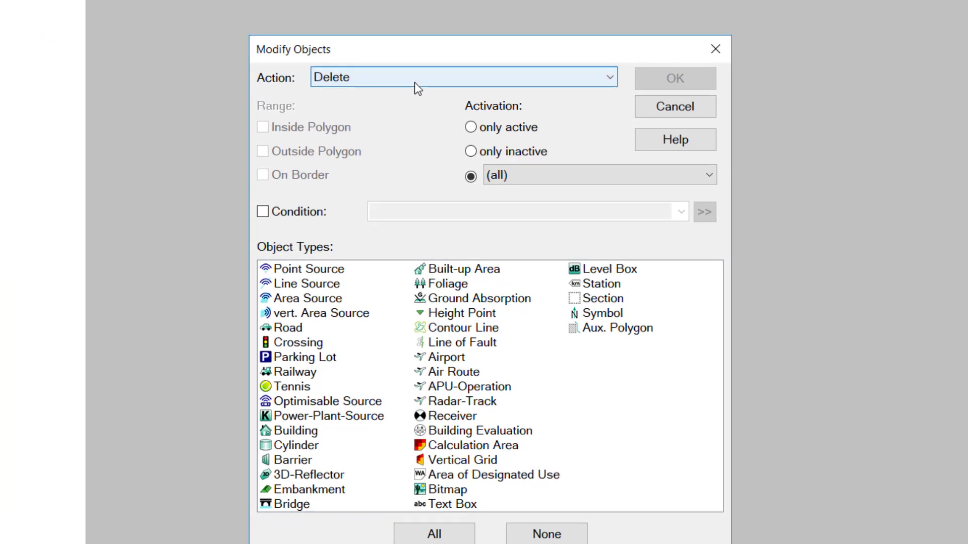
pyautogui.click(414, 83)
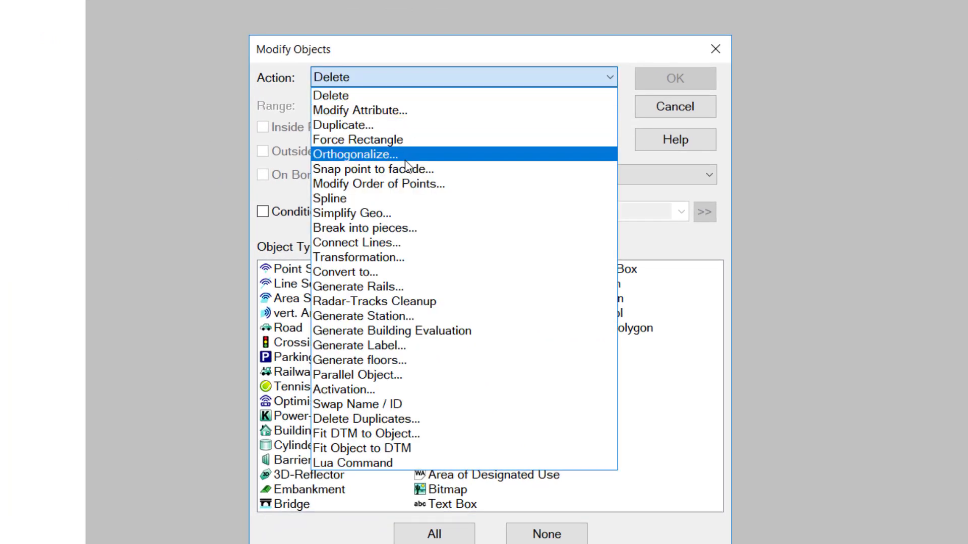
pyautogui.click(394, 257)
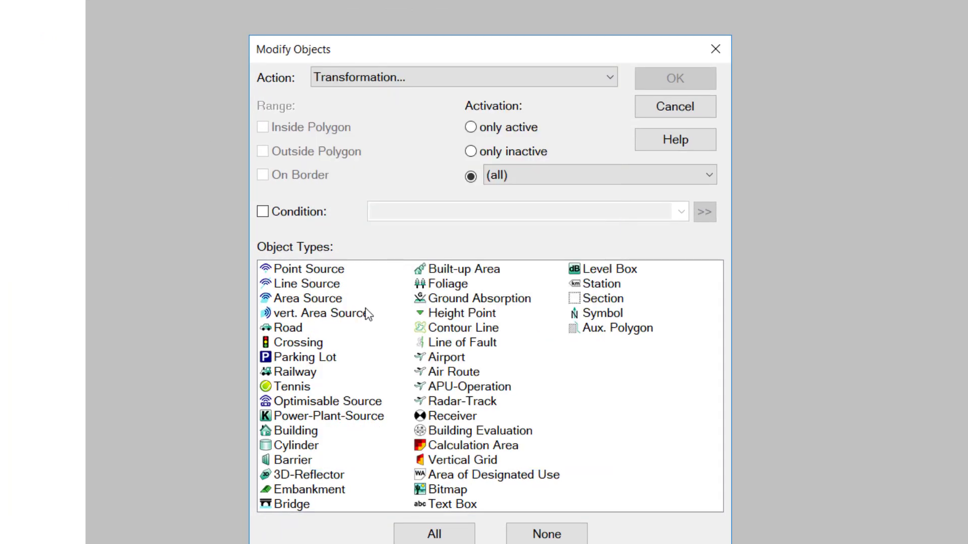
pyautogui.click(295, 431)
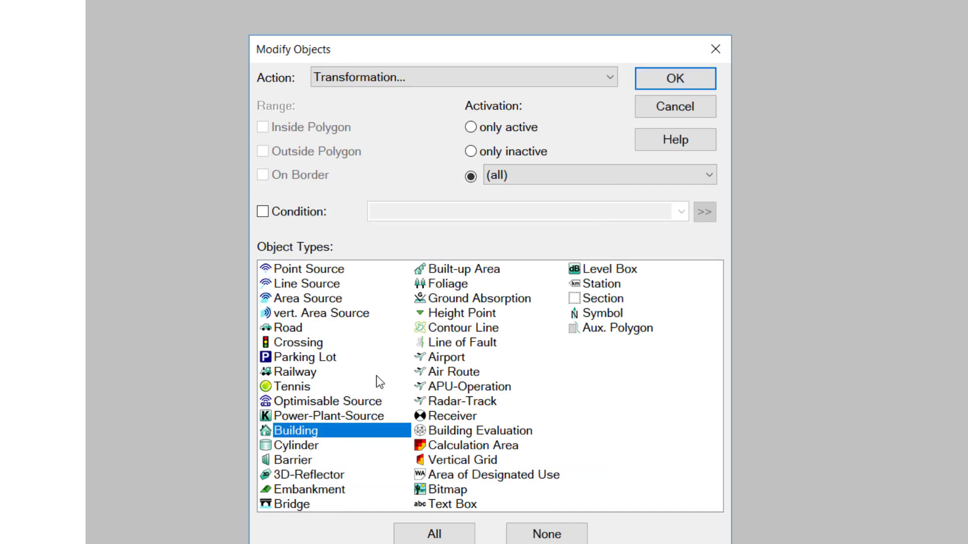
pyautogui.click(676, 82)
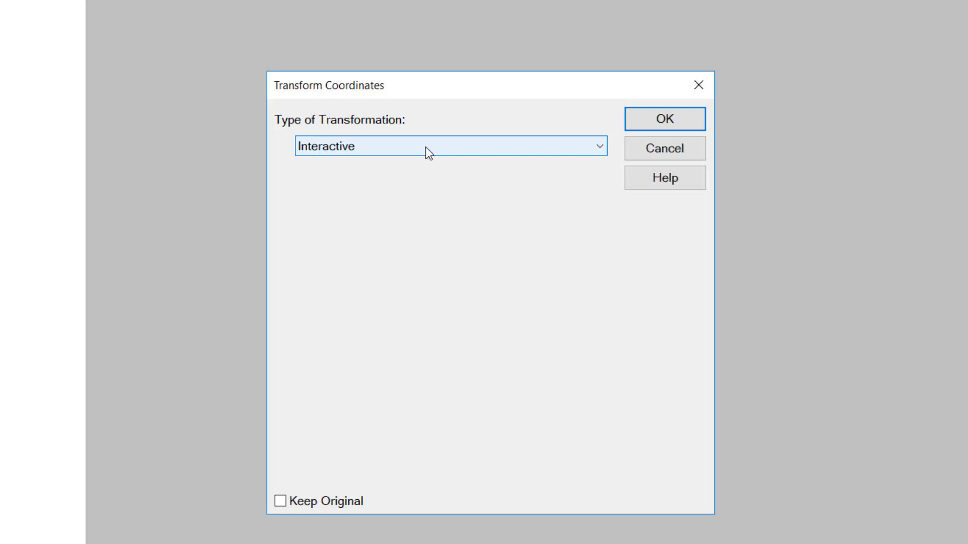
# Choose a geodetic transformation and set the source coordinates to EPSG code 25832.
pyautogui.click(426, 148)
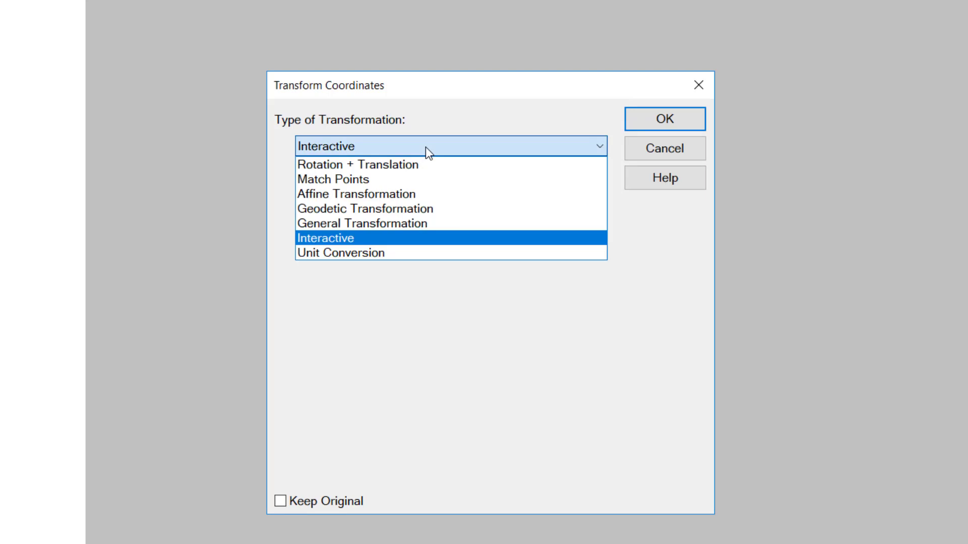
pyautogui.click(396, 209)
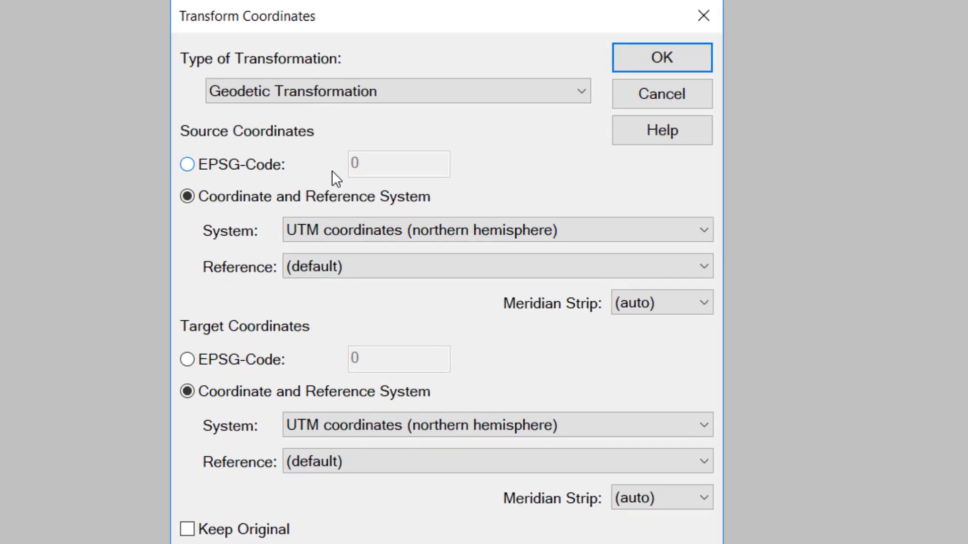
pyautogui.click(205, 153)
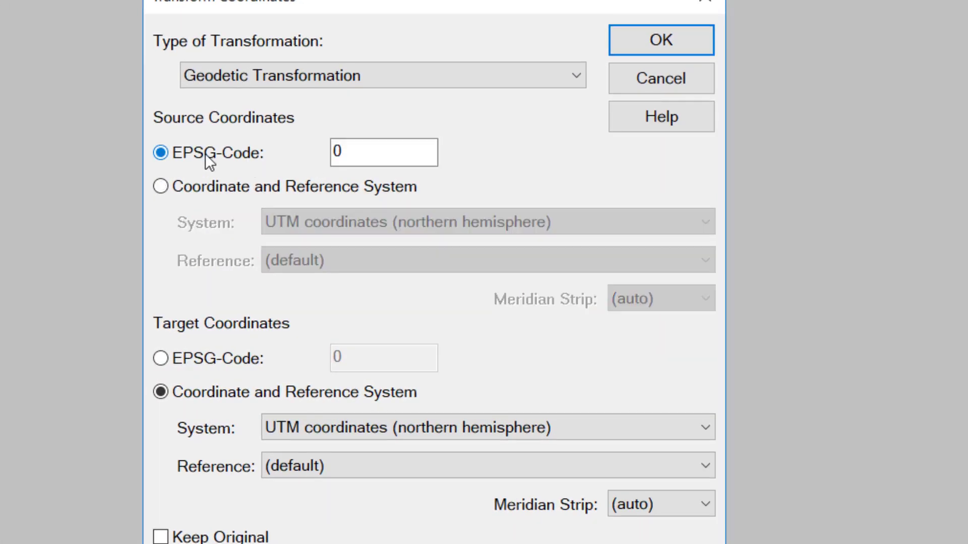
pyautogui.moveTo(342, 152); pyautogui.dragTo(302, 155)
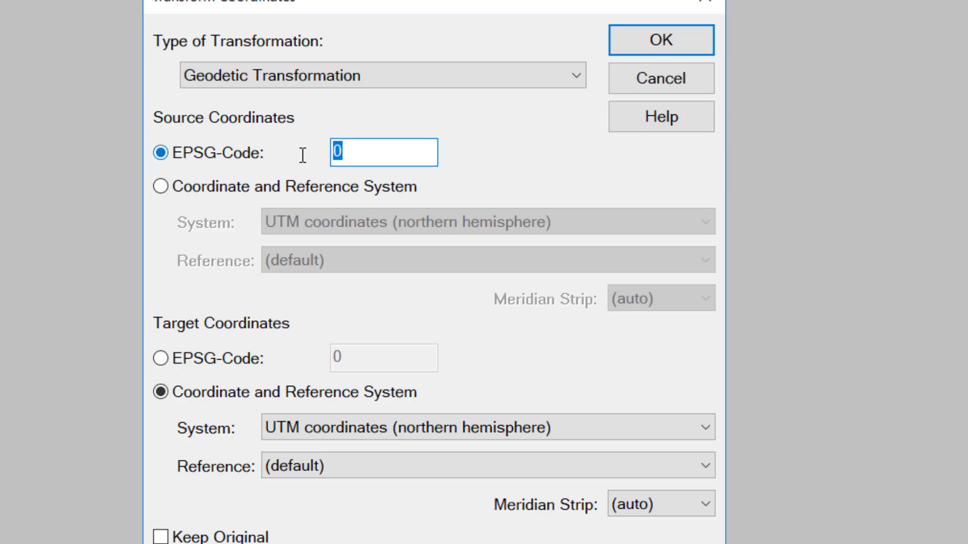
pyautogui.write('25832')
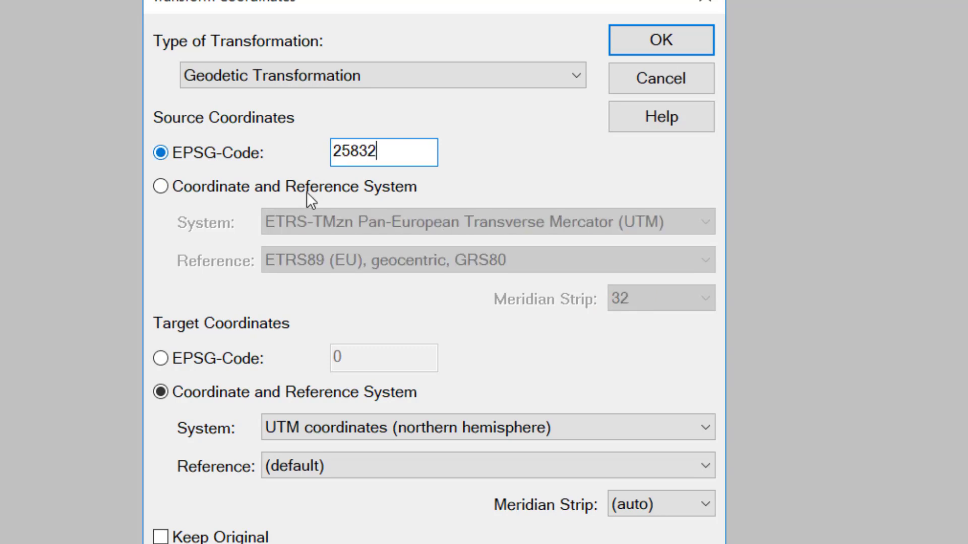
# Set the target coordinates to EPSG code 3857 and apply the transformation to all buildings.
pyautogui.click(223, 366)
pyautogui.moveTo(359, 361); pyautogui.dragTo(312, 361)
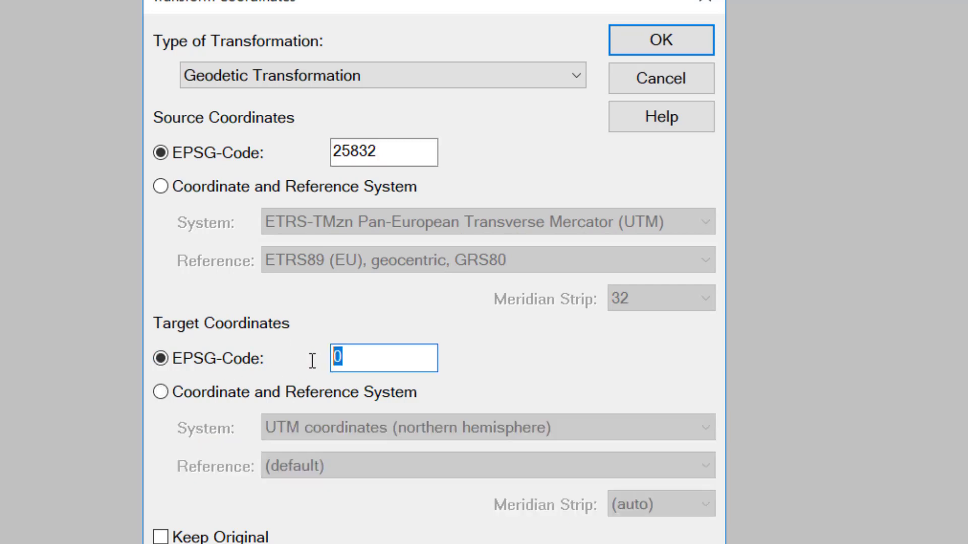
pyautogui.write('3857')
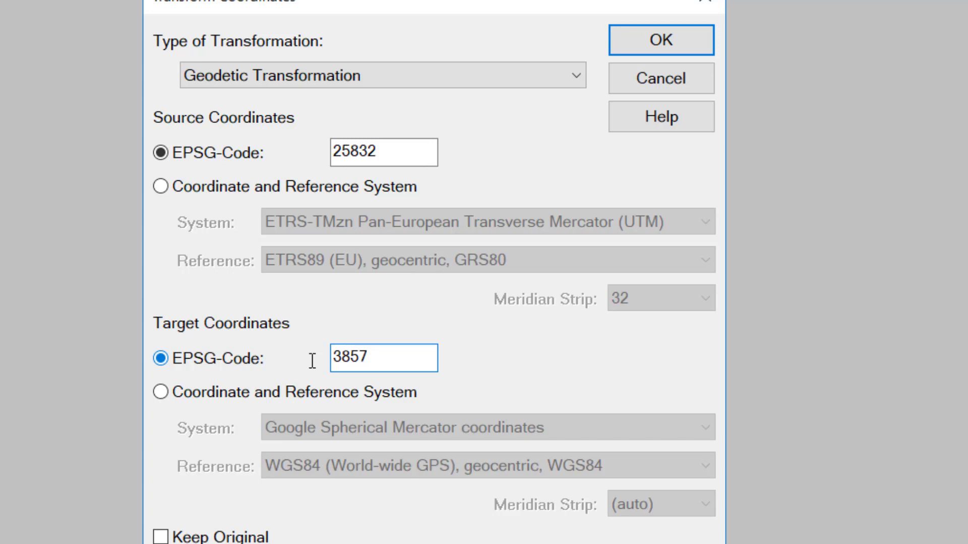
pyautogui.click(648, 47)
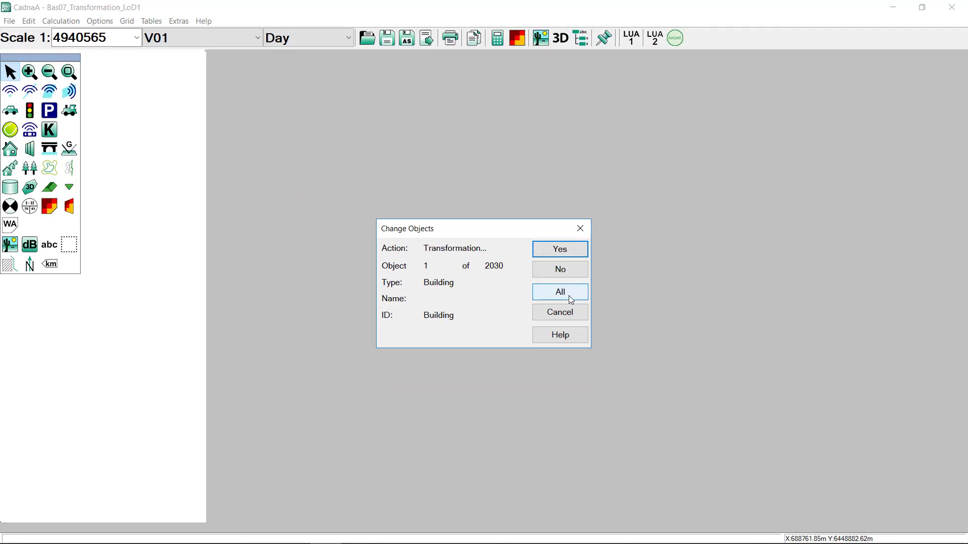
pyautogui.click(570, 300)
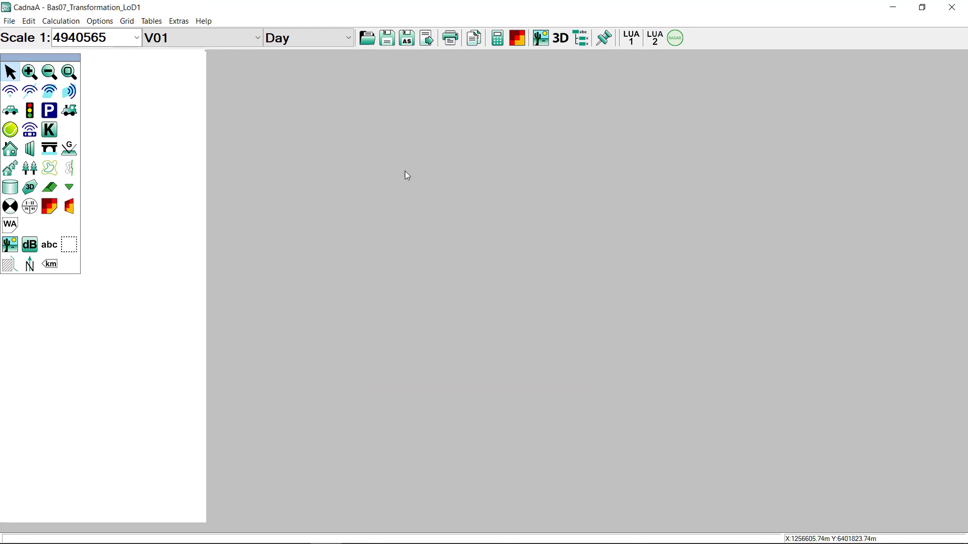
# Recalculate the project limits from the existing objects and apply them.
pyautogui.click(94, 24)
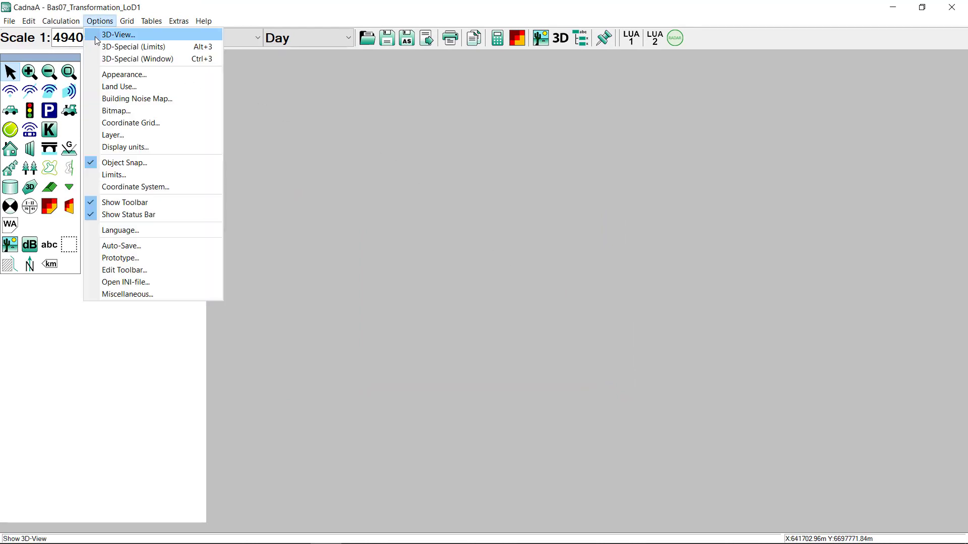
pyautogui.click(107, 174)
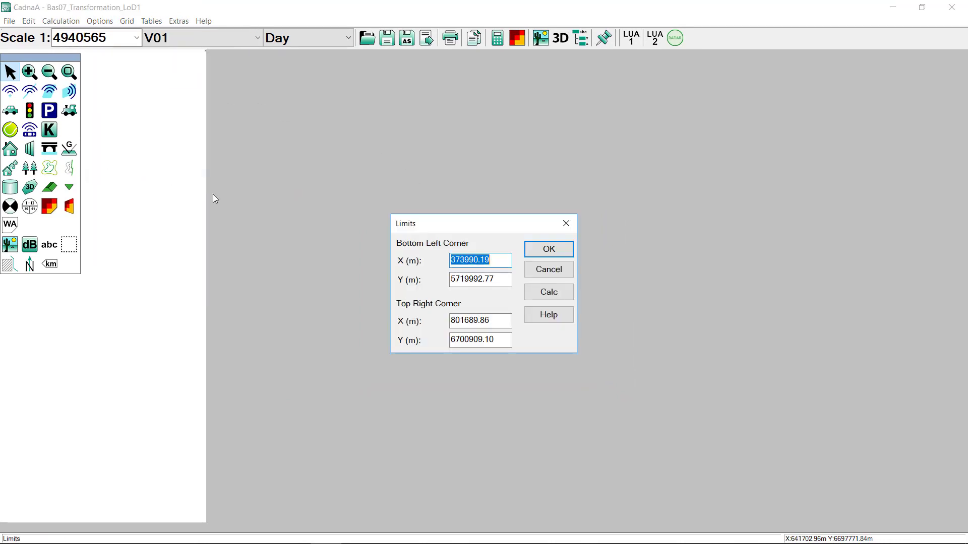
pyautogui.click(549, 296)
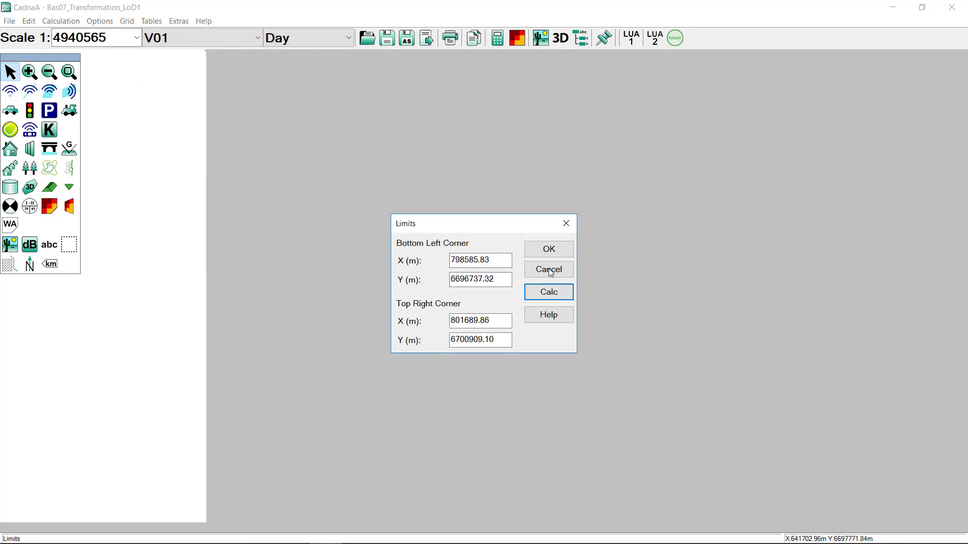
pyautogui.click(553, 250)
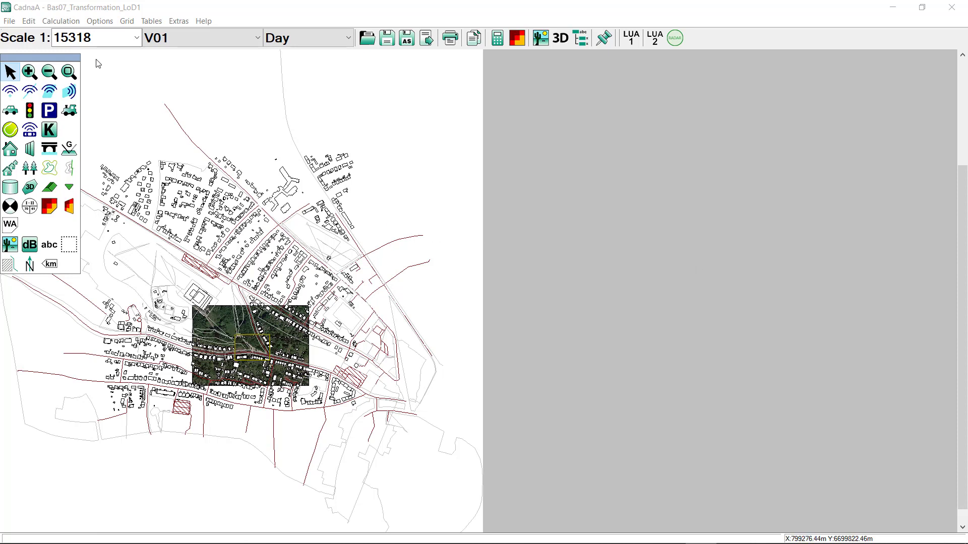
# Undo the Modify Objects transformation of the buildings.
pyautogui.click(29, 21)
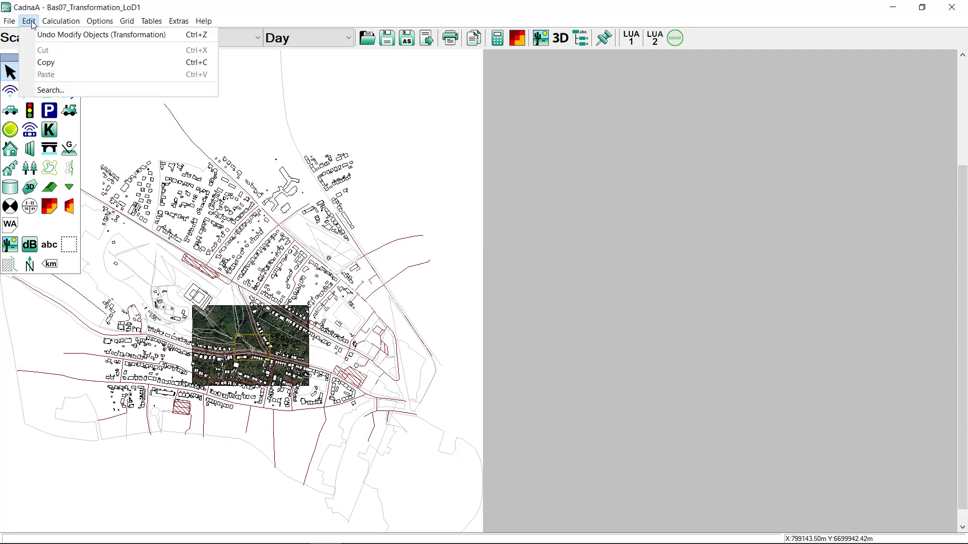
pyautogui.click(59, 34)
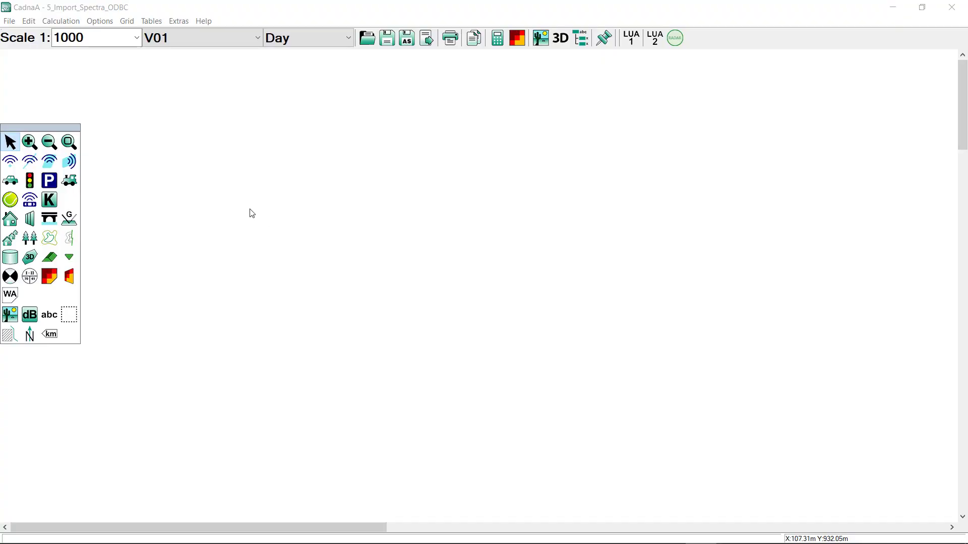
# Load the database definition file DB_Spectra.cndb from the Adv_Ex_7_ODBC folder.
pyautogui.click(12, 22)
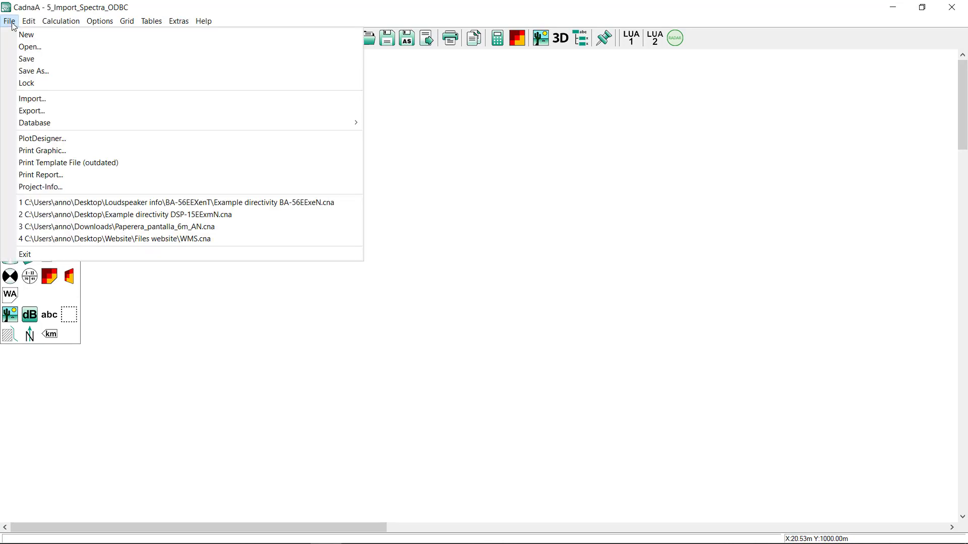
pyautogui.moveTo(150, 126)
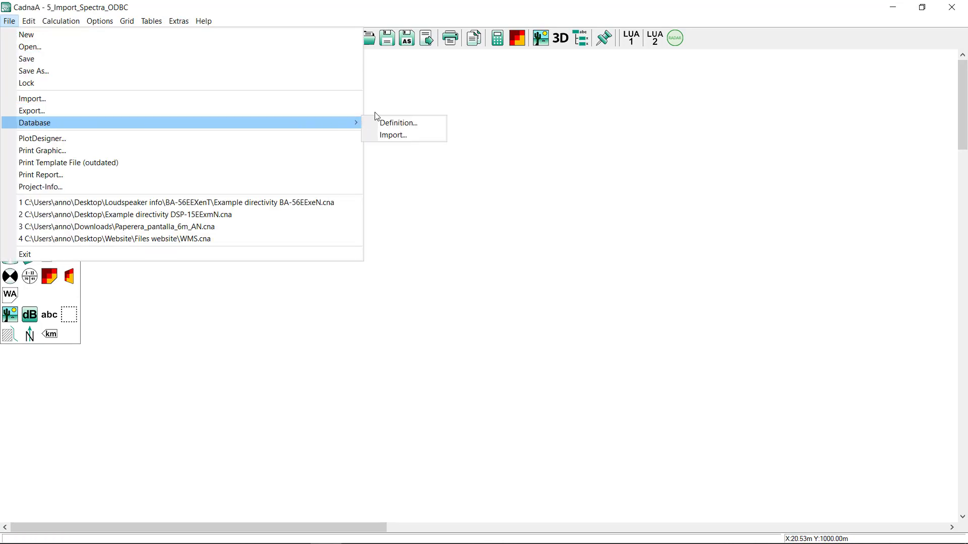
pyautogui.click(391, 123)
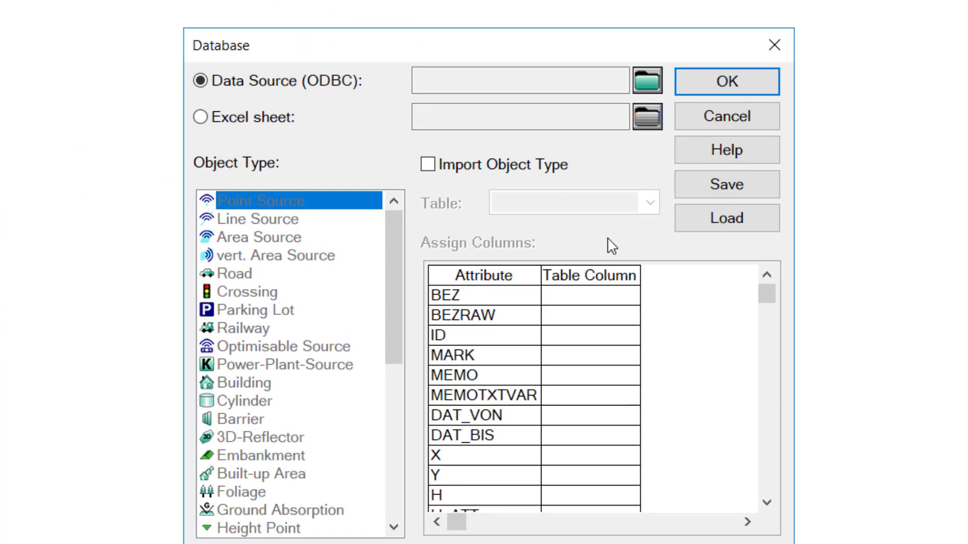
pyautogui.click(722, 222)
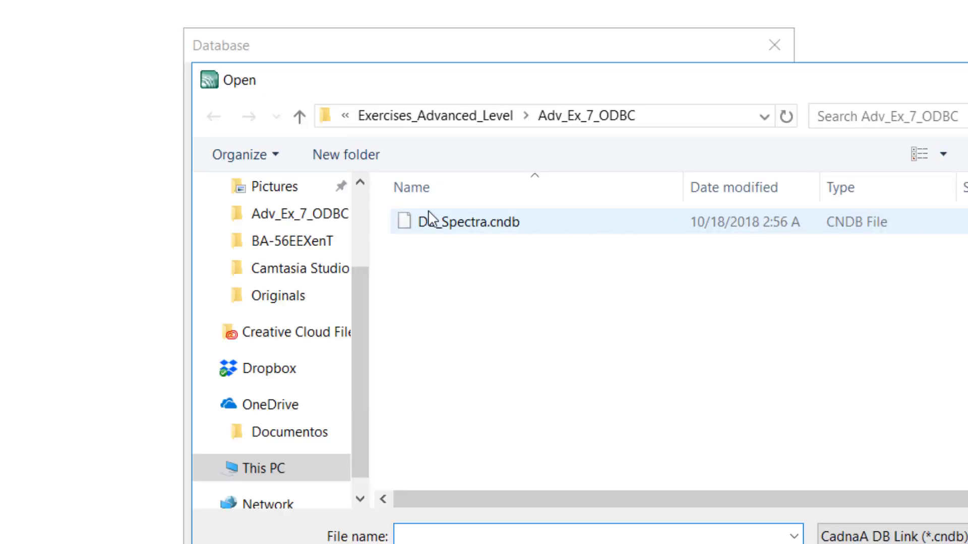
pyautogui.click(490, 223)
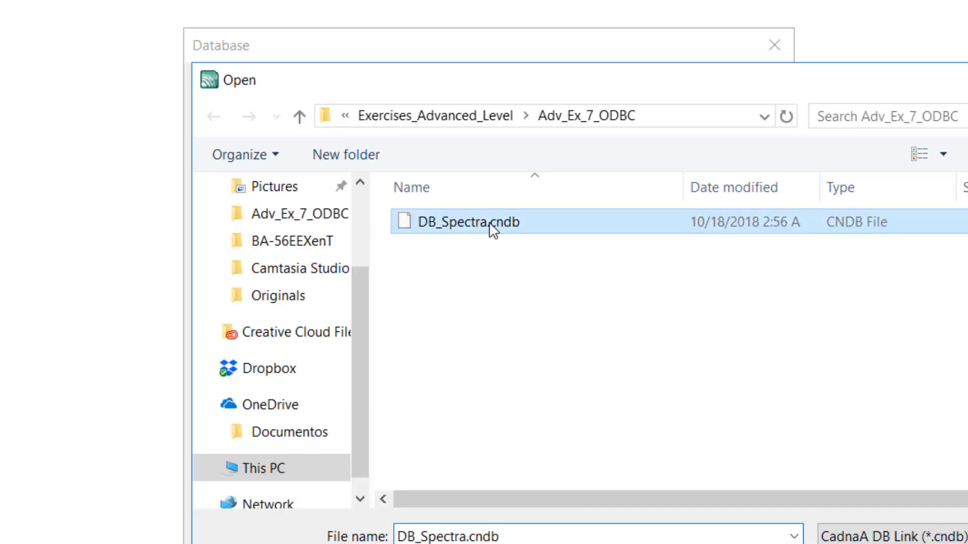
pyautogui.click(820, 536)
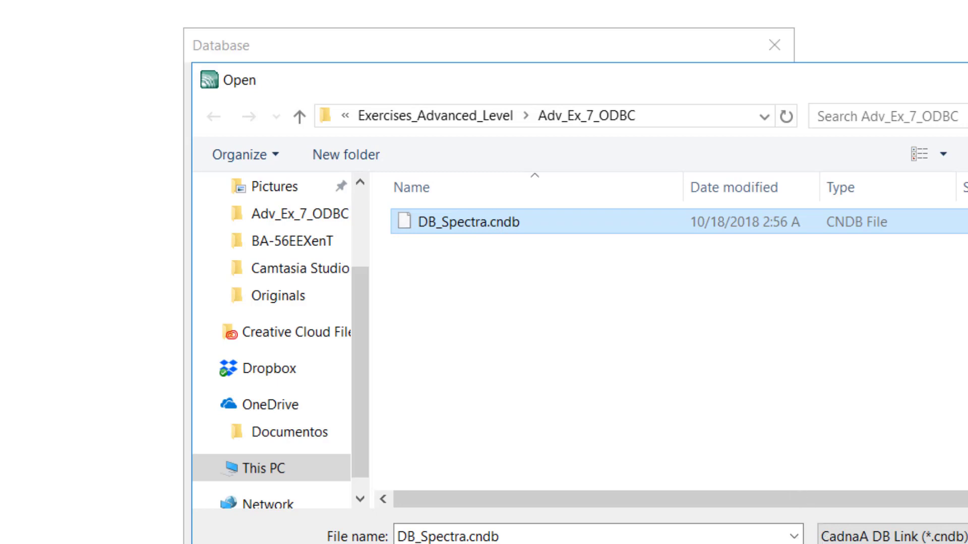
pyautogui.click(852, 543)
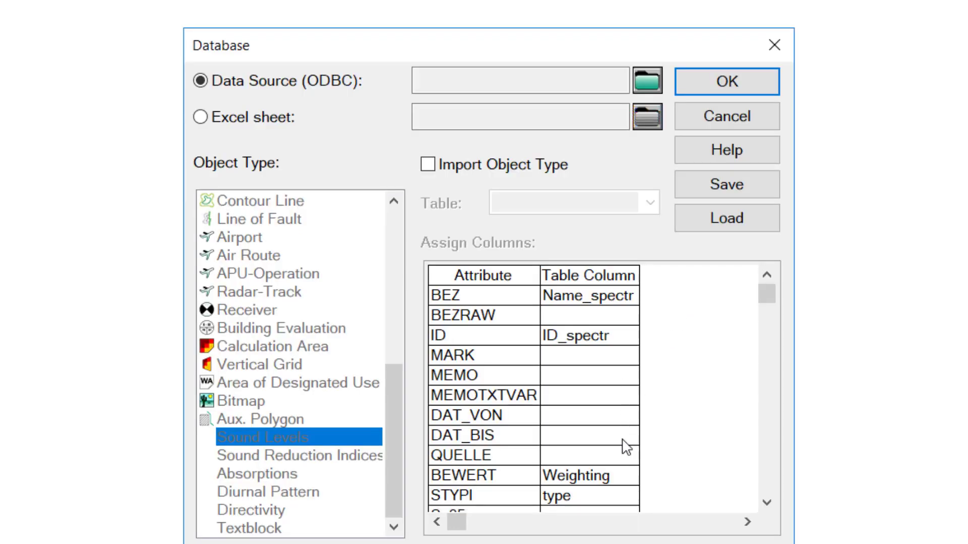
# Switch the database source to an Excel sheet and choose the workbook Ex_Sound_Power_Levels_FINAL.
pyautogui.click(243, 115)
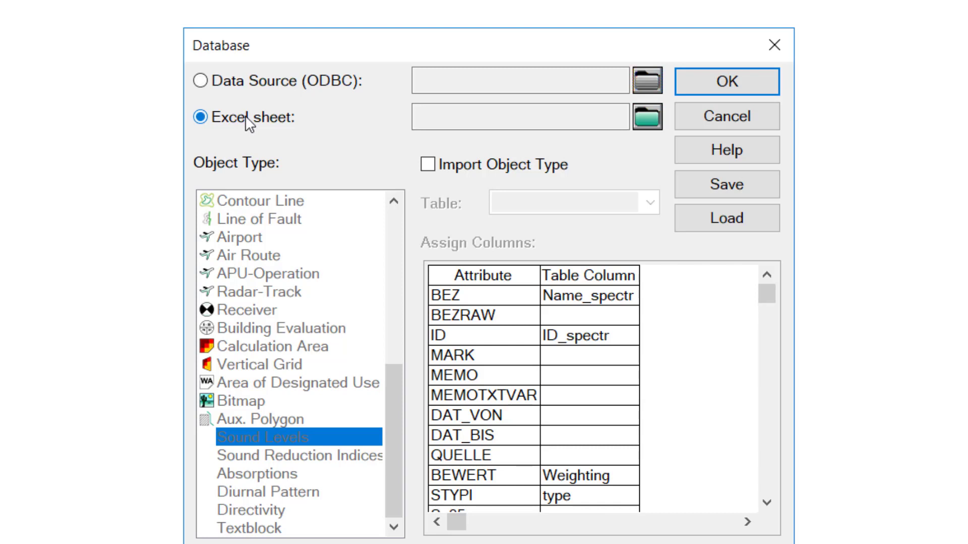
pyautogui.click(646, 119)
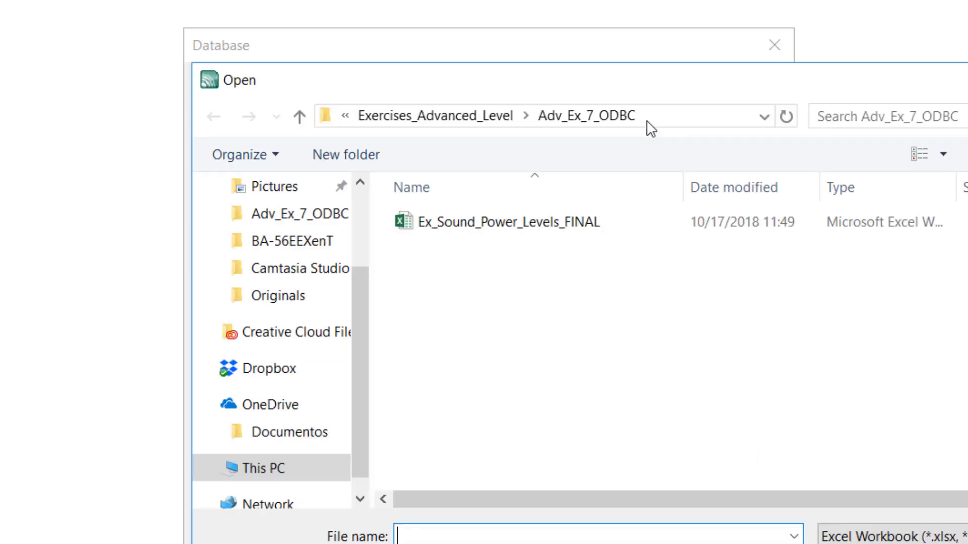
pyautogui.click(535, 220)
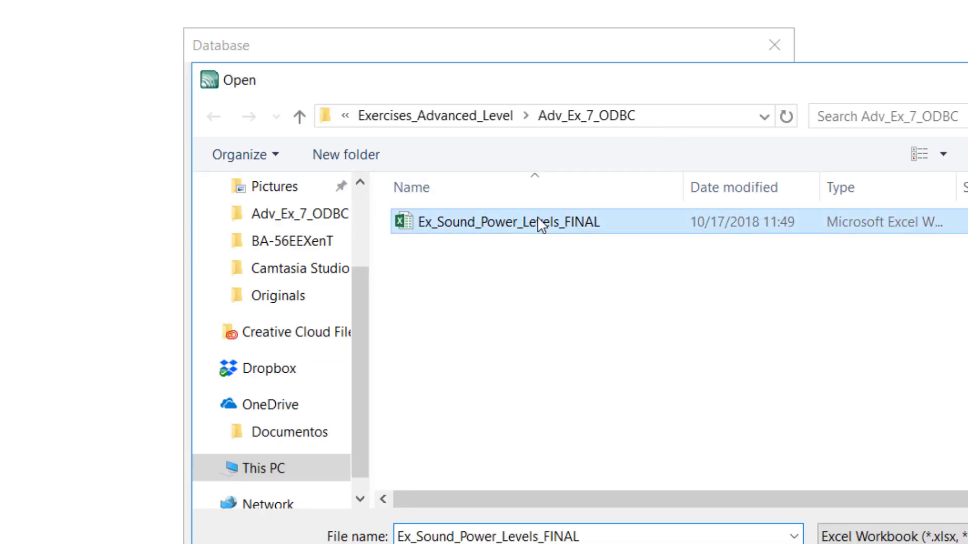
pyautogui.press('Return')
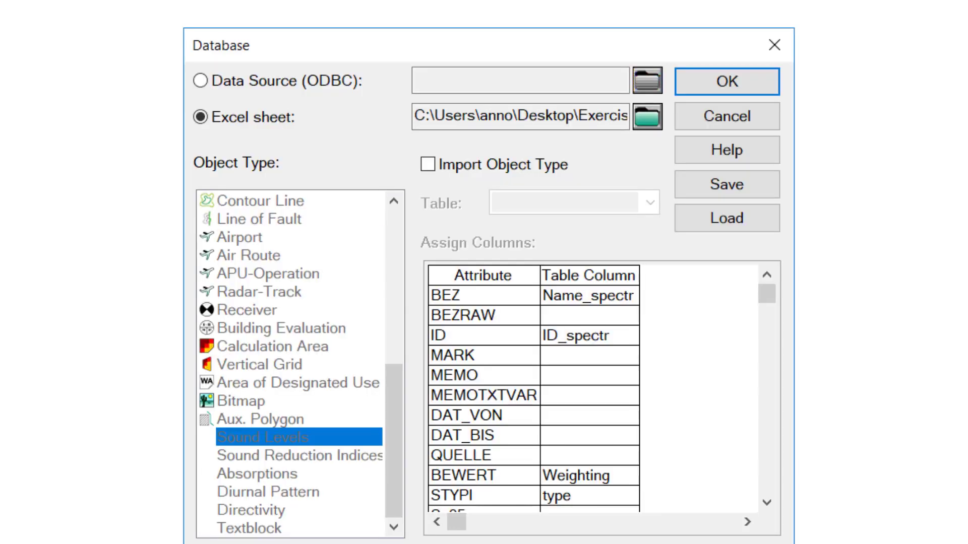
# Enable the import of Sound Levels from the table PWL_DATA and accept the database definition.
pyautogui.click(433, 162)
pyautogui.click(647, 204)
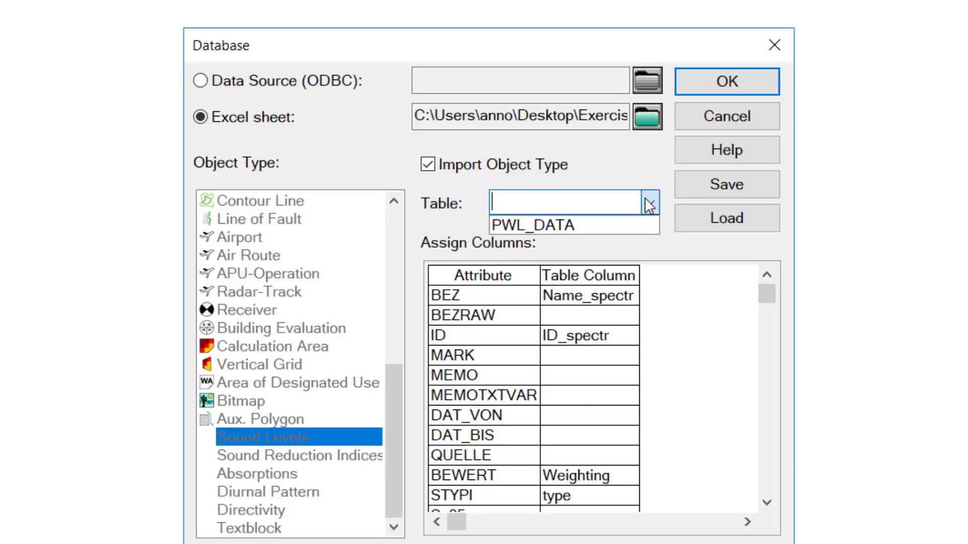
pyautogui.click(563, 224)
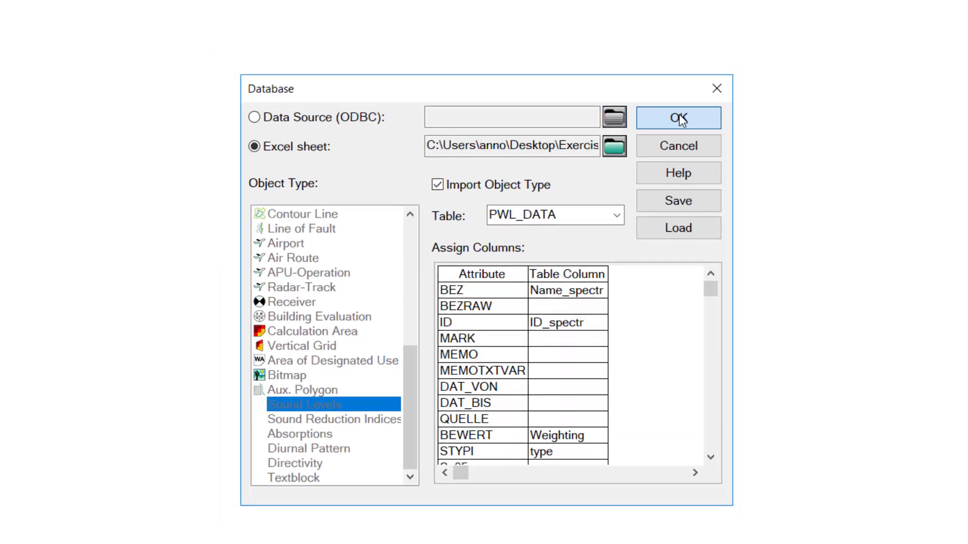
pyautogui.click(741, 82)
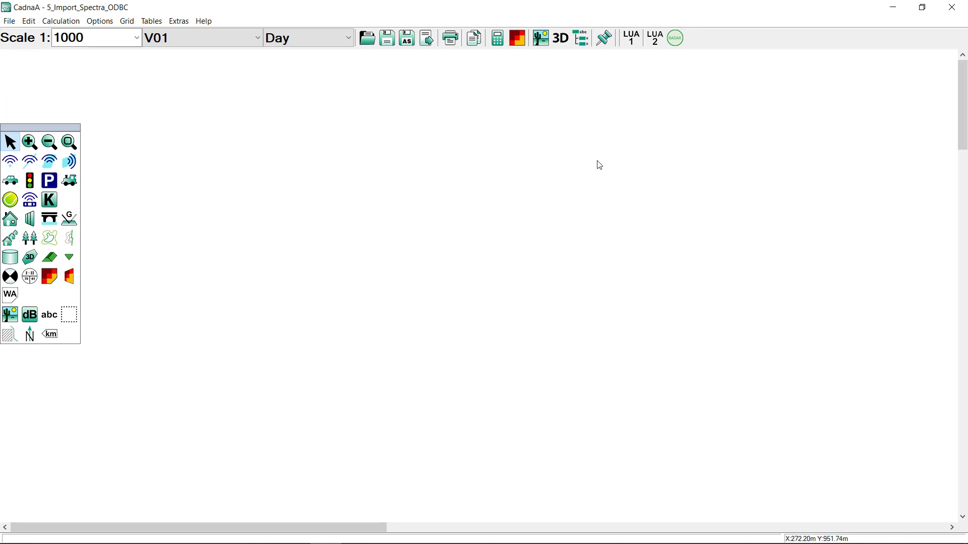
# Import the objects from the defined database, appending nonexisting objects.
pyautogui.click(10, 21)
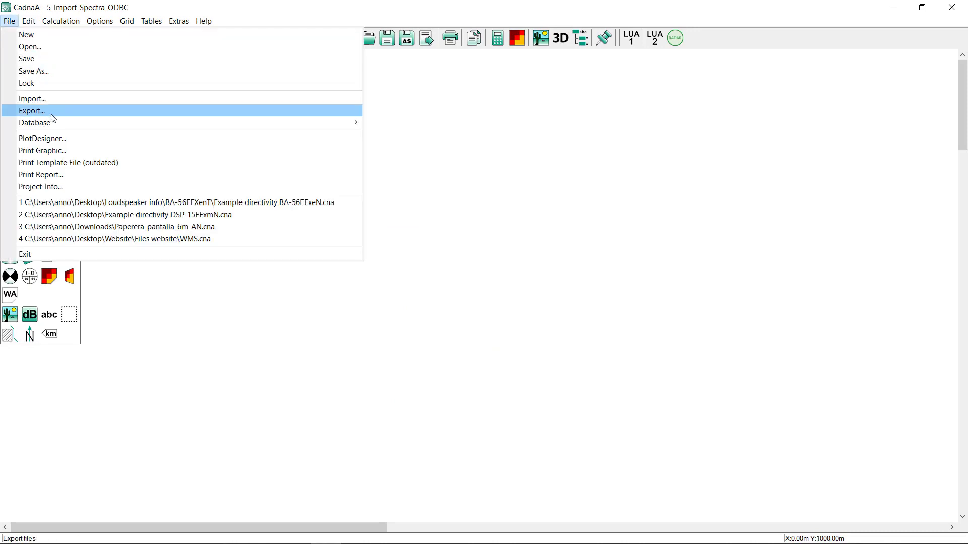
pyautogui.moveTo(54, 123)
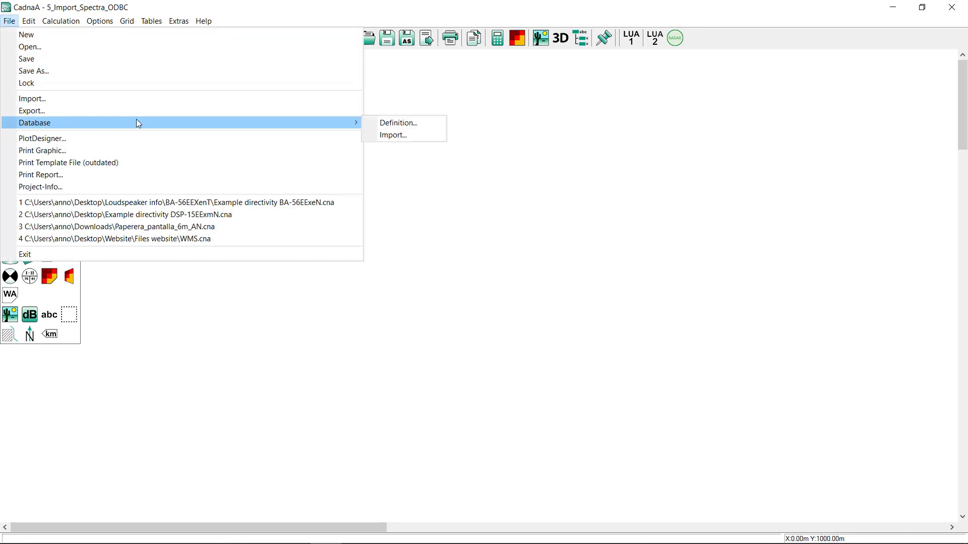
pyautogui.click(396, 136)
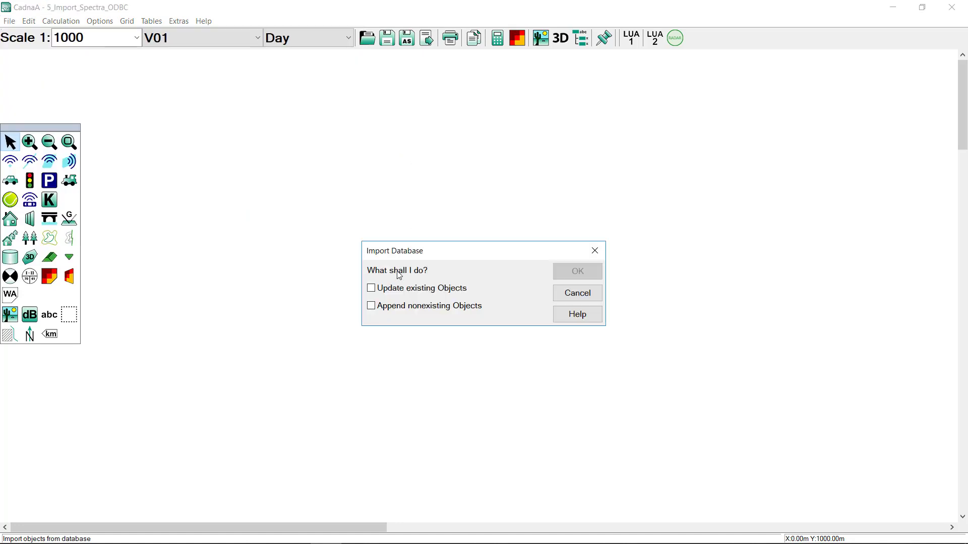
pyautogui.click(371, 306)
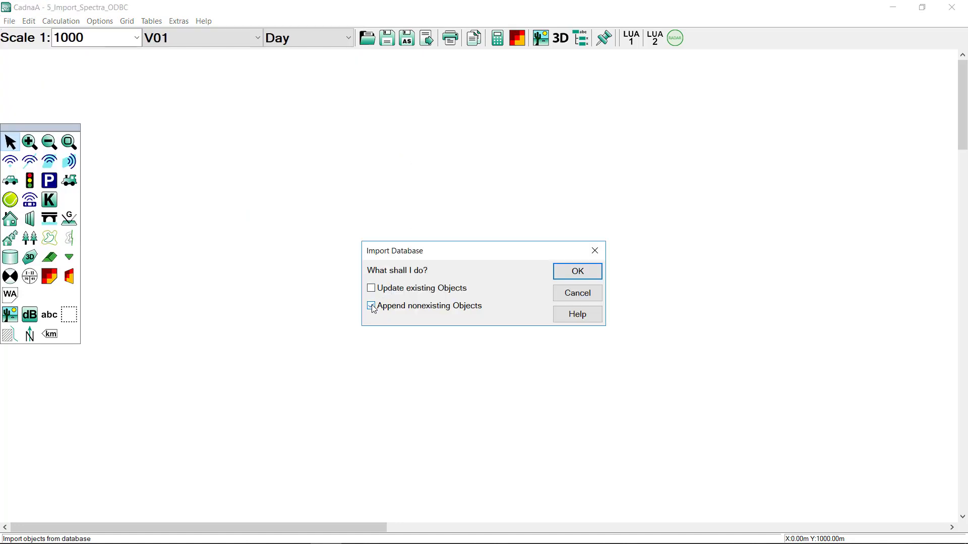
pyautogui.click(577, 272)
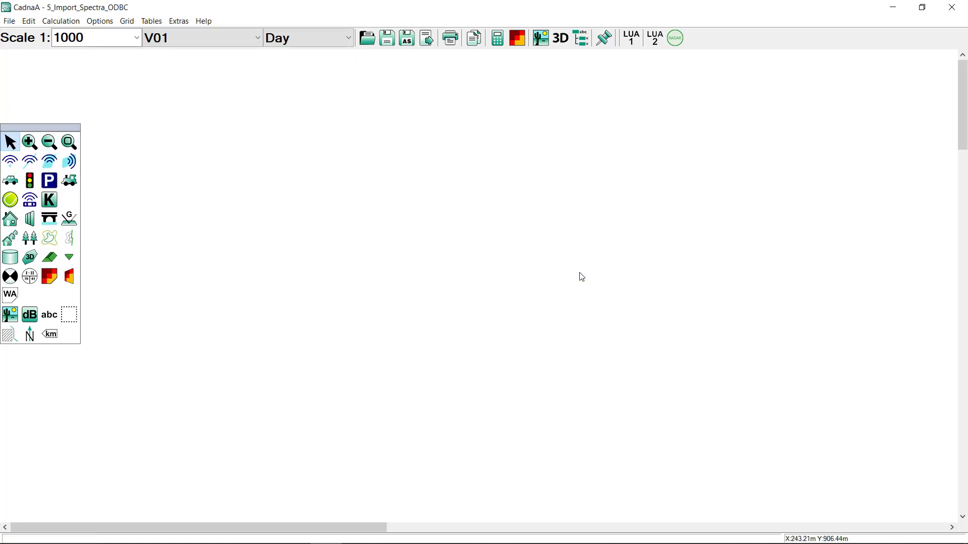
# Examine the imported spectra in the local Sound Levels library, including the distance and sphere partition settings of Source 4.
pyautogui.click(152, 22)
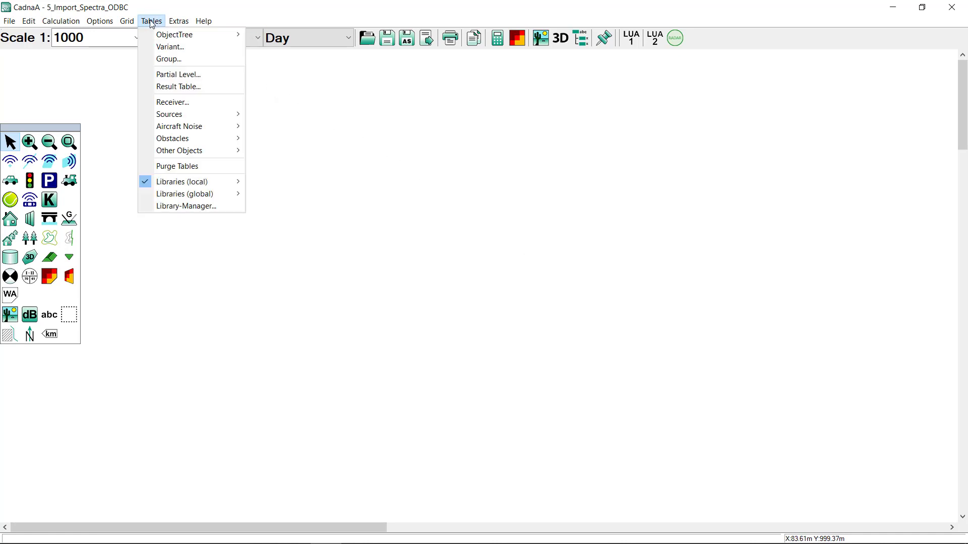
pyautogui.moveTo(181, 185)
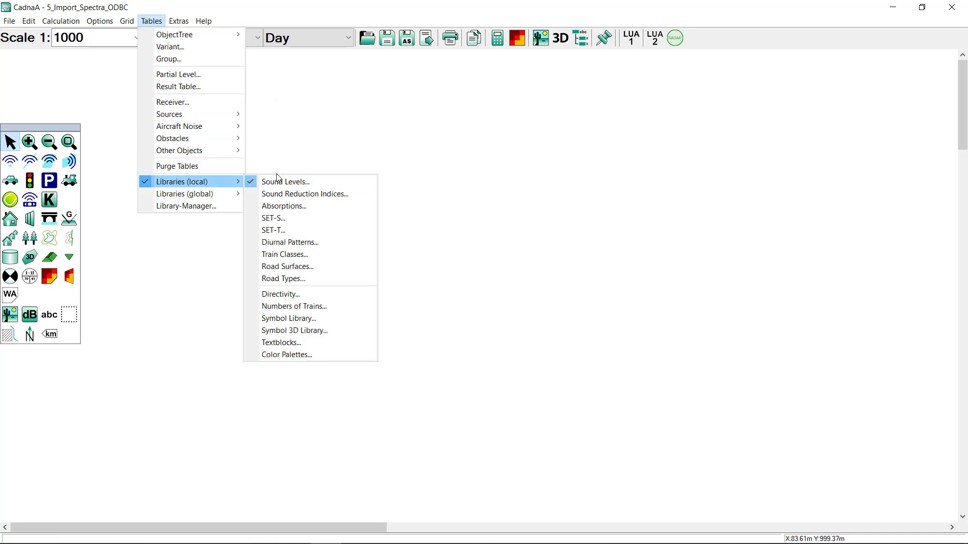
pyautogui.click(285, 181)
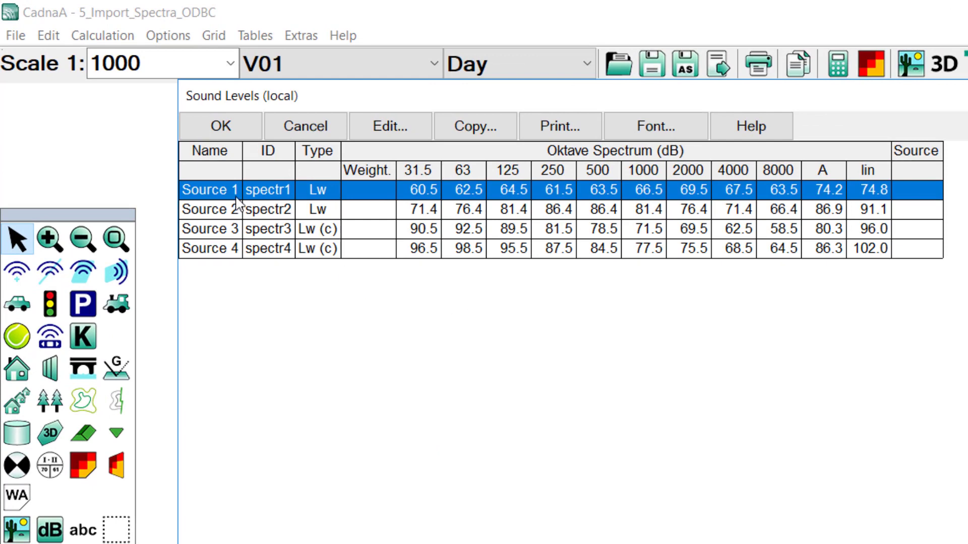
pyautogui.click(228, 213)
pyautogui.click(227, 229)
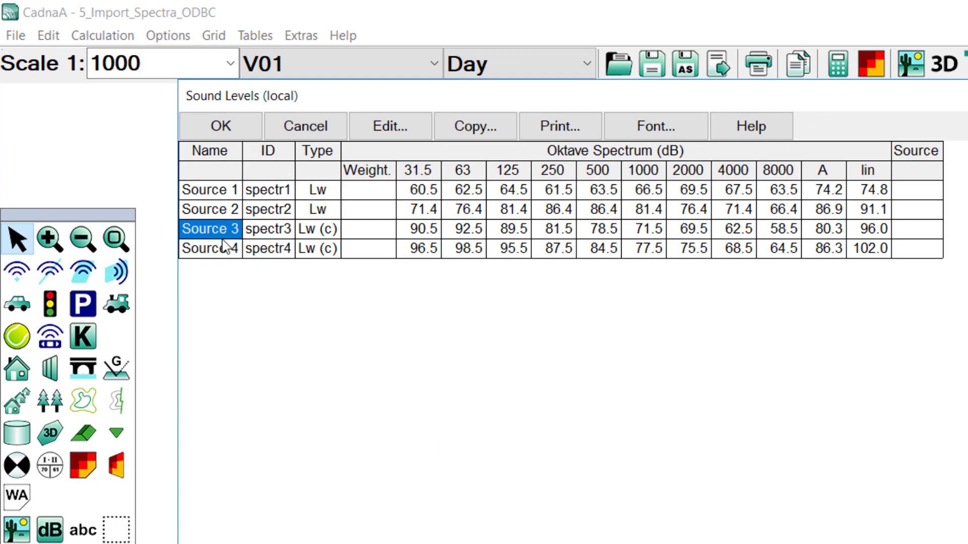
pyautogui.click(227, 248)
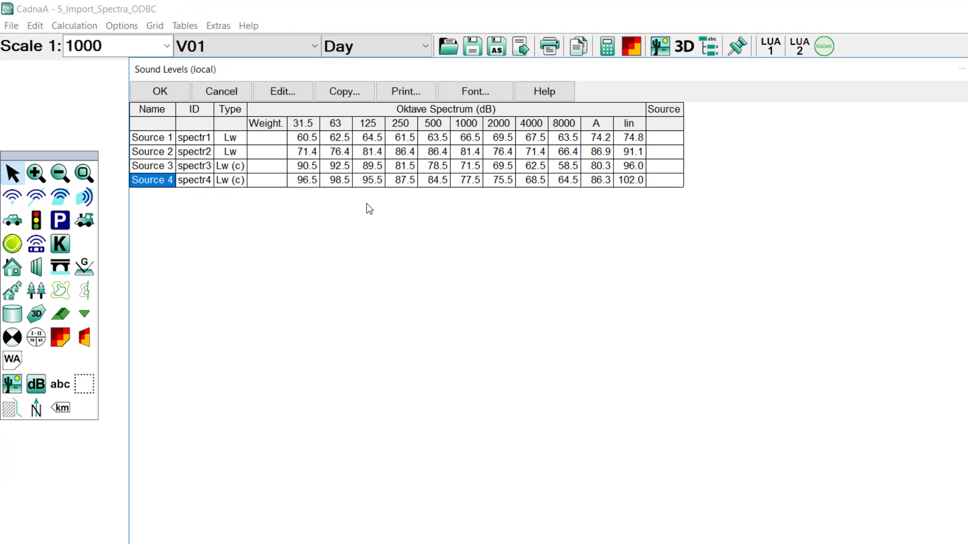
pyautogui.doubleClick(218, 177)
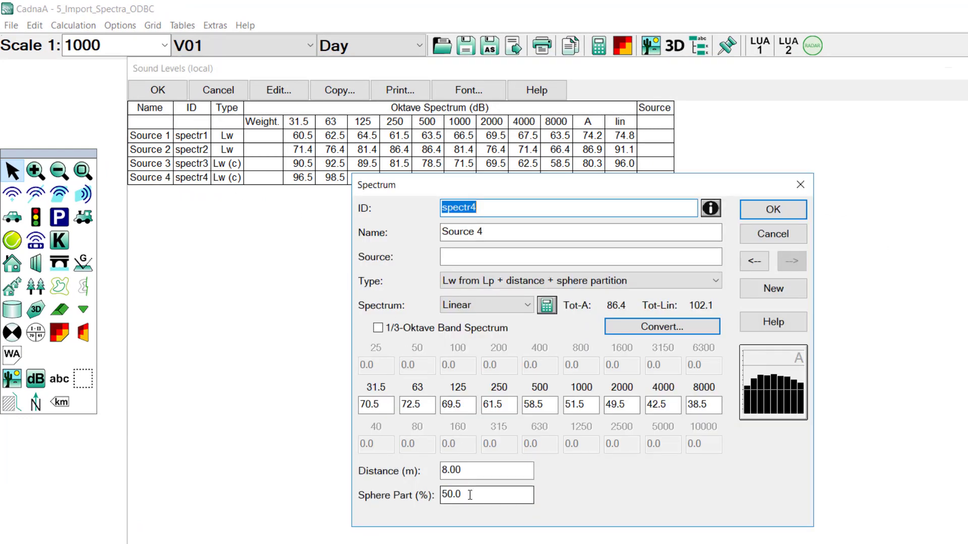
pyautogui.click(787, 210)
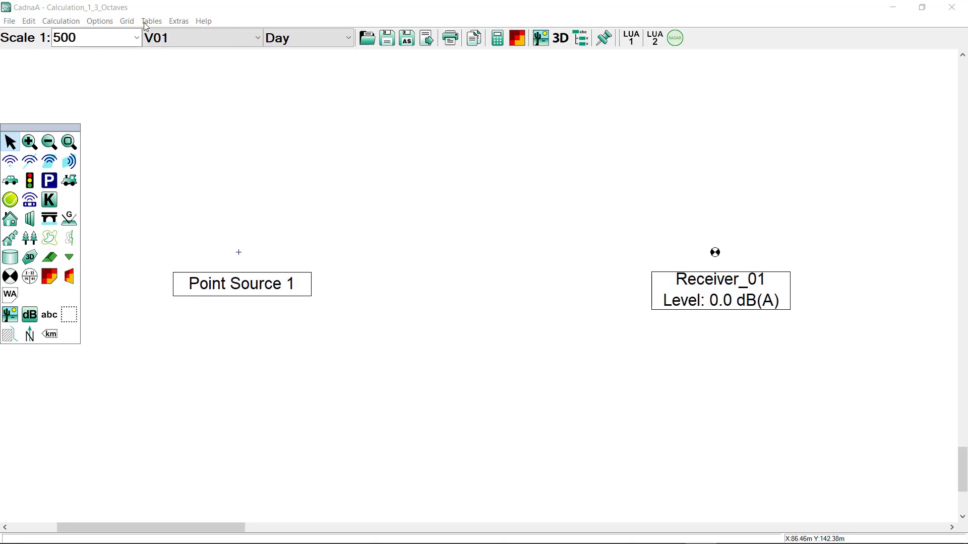
# In the Calculation_1_3_Octaves project, open the compressor spectrum from the local Sound Levels library.
pyautogui.click(145, 22)
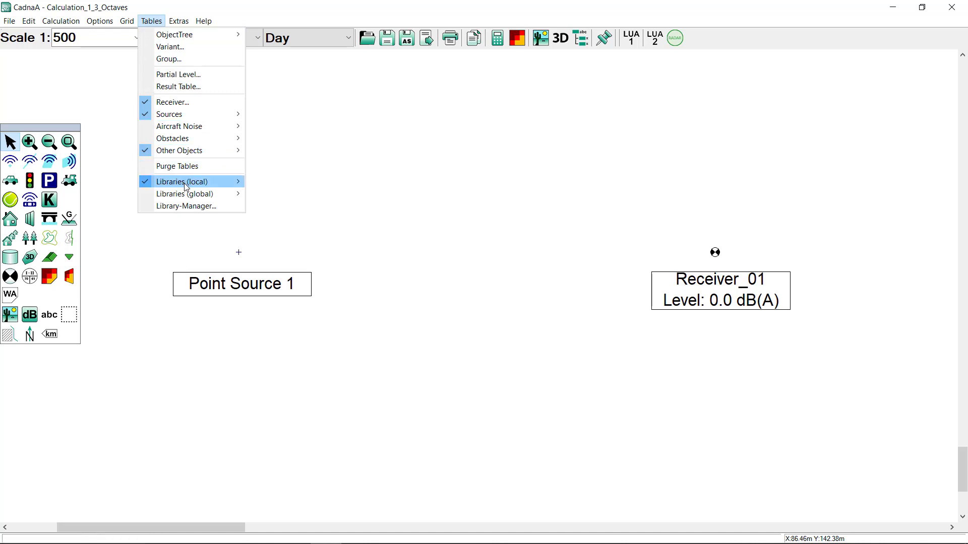
pyautogui.moveTo(223, 182)
pyautogui.click(285, 187)
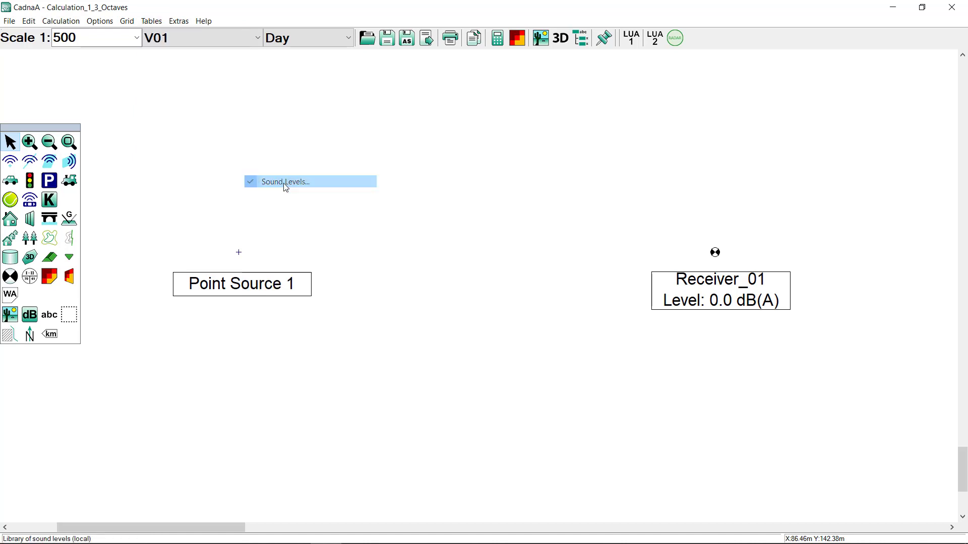
pyautogui.doubleClick(183, 119)
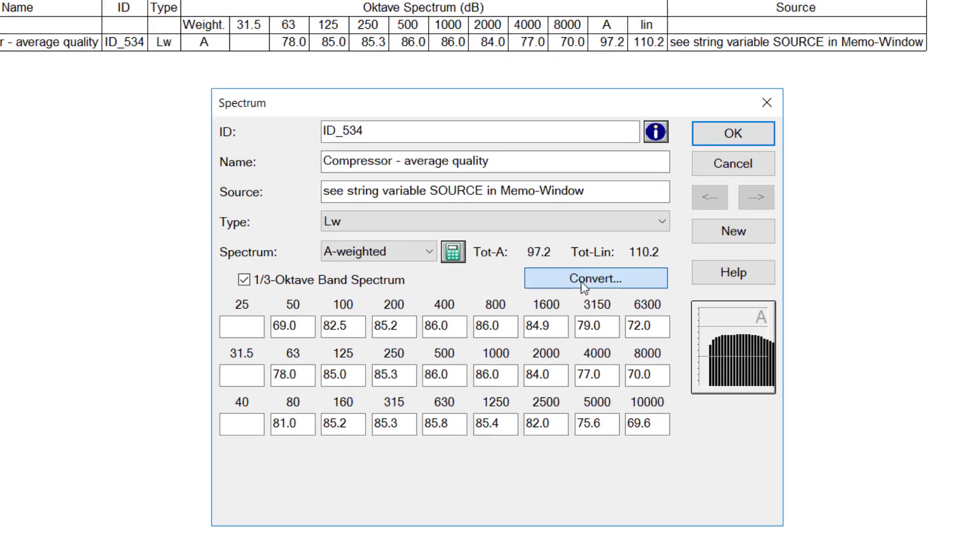
# Review the methods for converting the compressor spectrum from 1/3 to 1/1 octaves, cancel the conversion and close the library.
pyautogui.click(543, 275)
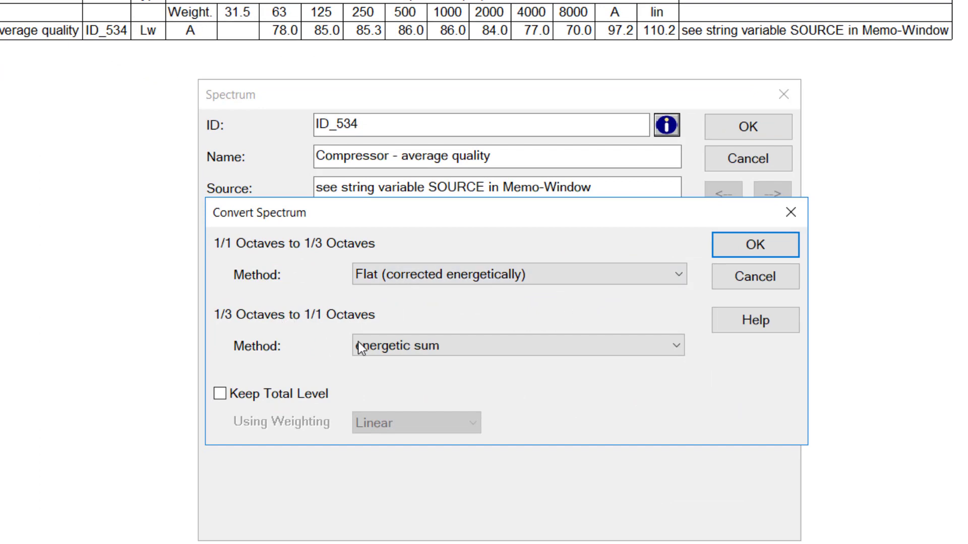
pyautogui.click(429, 345)
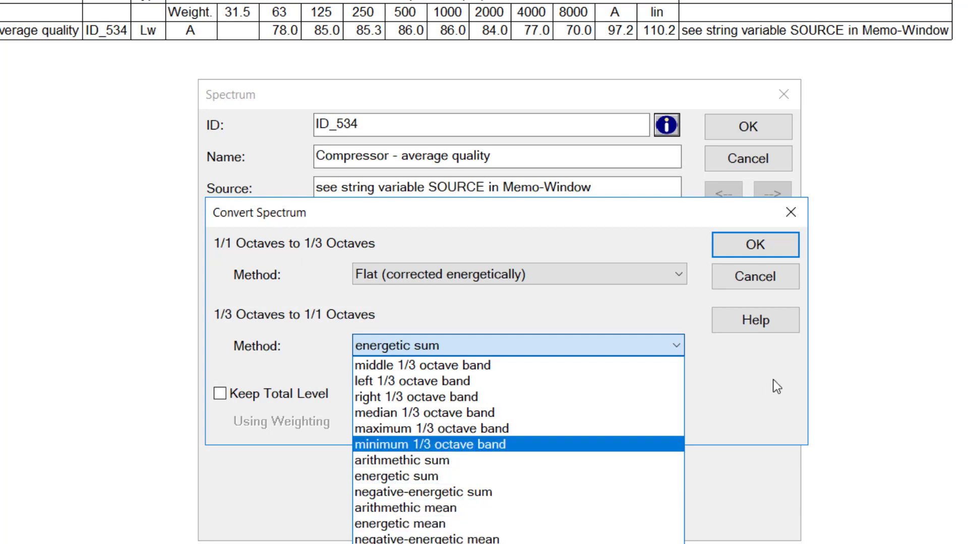
pyautogui.click(758, 274)
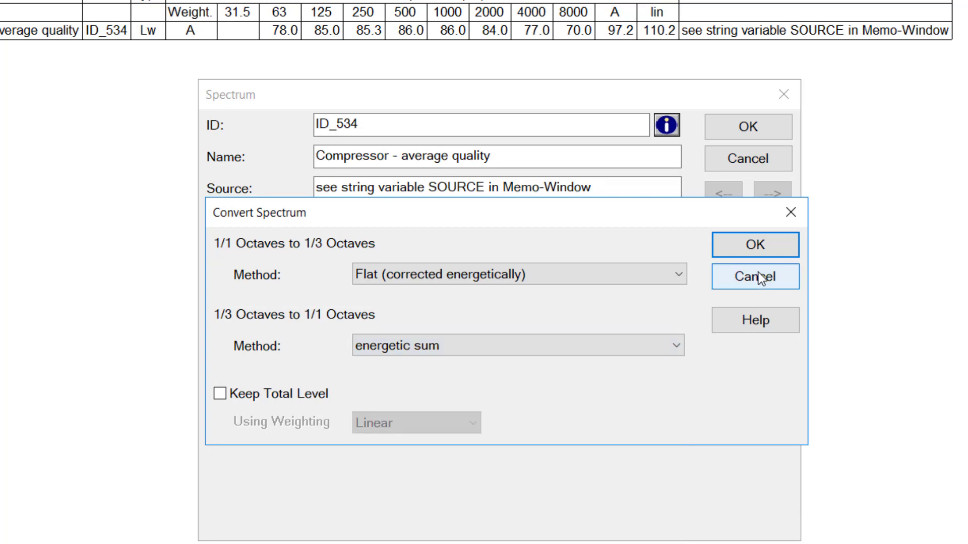
pyautogui.click(758, 283)
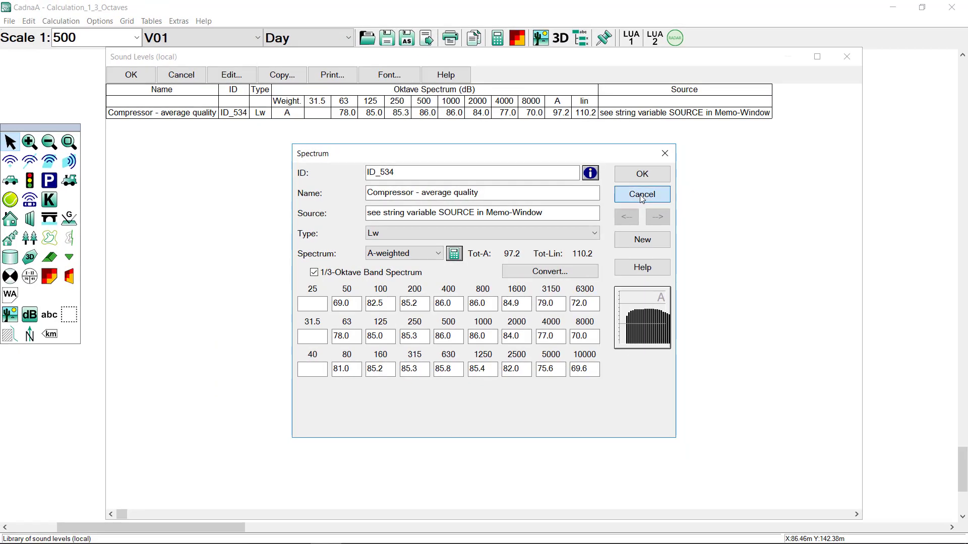
pyautogui.click(642, 195)
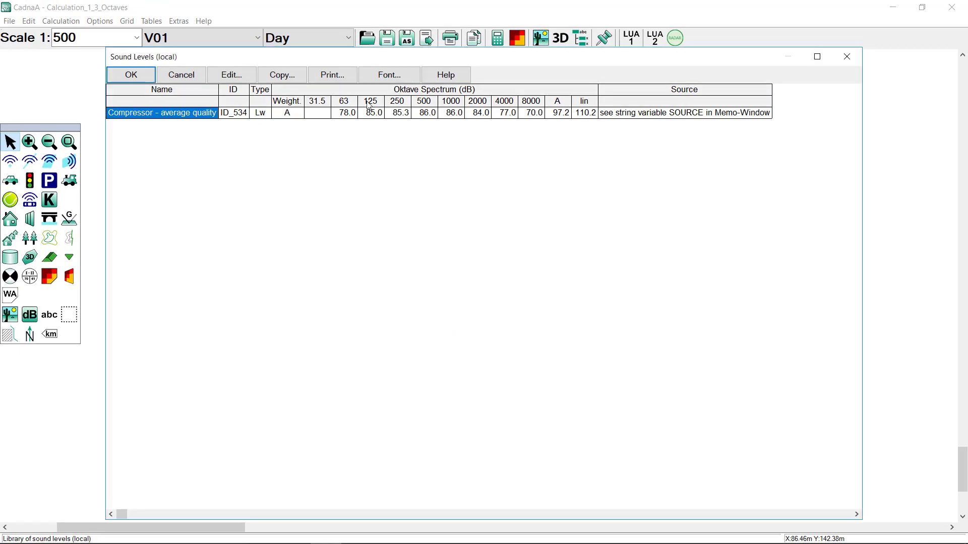
pyautogui.click(130, 75)
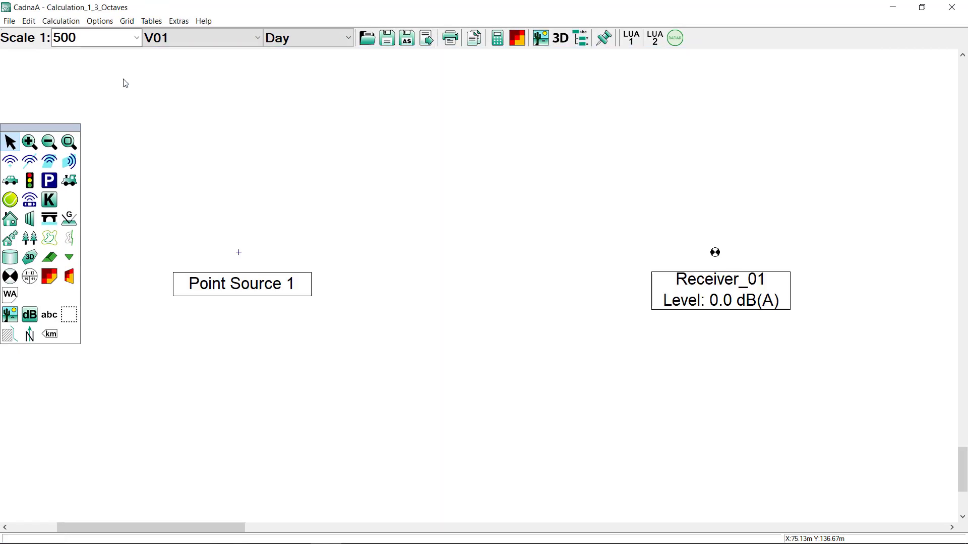
# Assign the compressor spectrum ID_534 from the local Sound Levels library to Point Source 1, with the source type set to Spectrum.
pyautogui.doubleClick(239, 253)
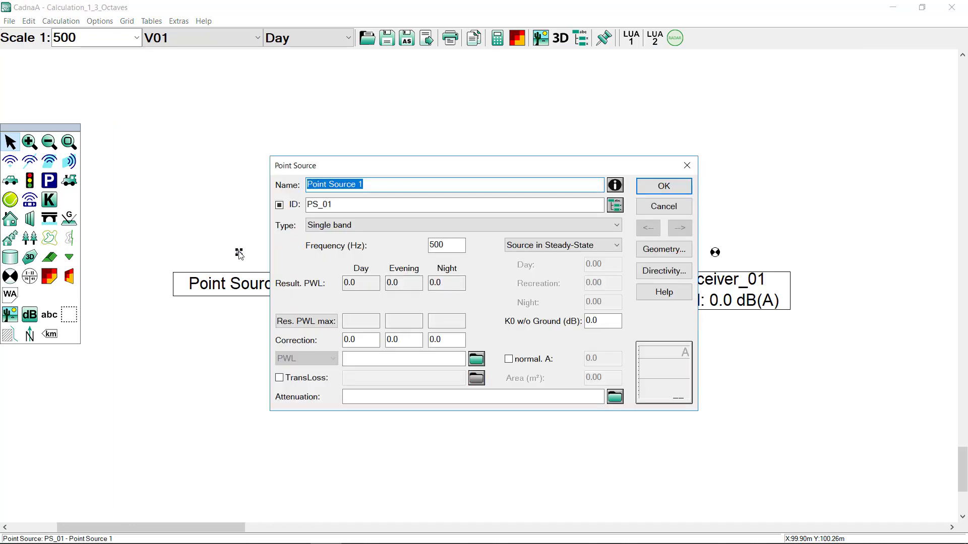
pyautogui.click(480, 362)
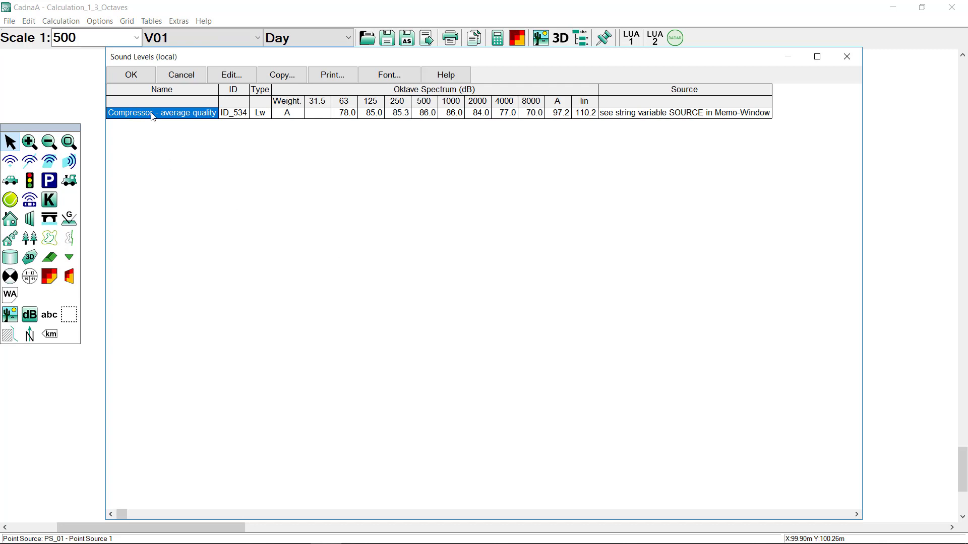
pyautogui.click(148, 79)
pyautogui.click(422, 232)
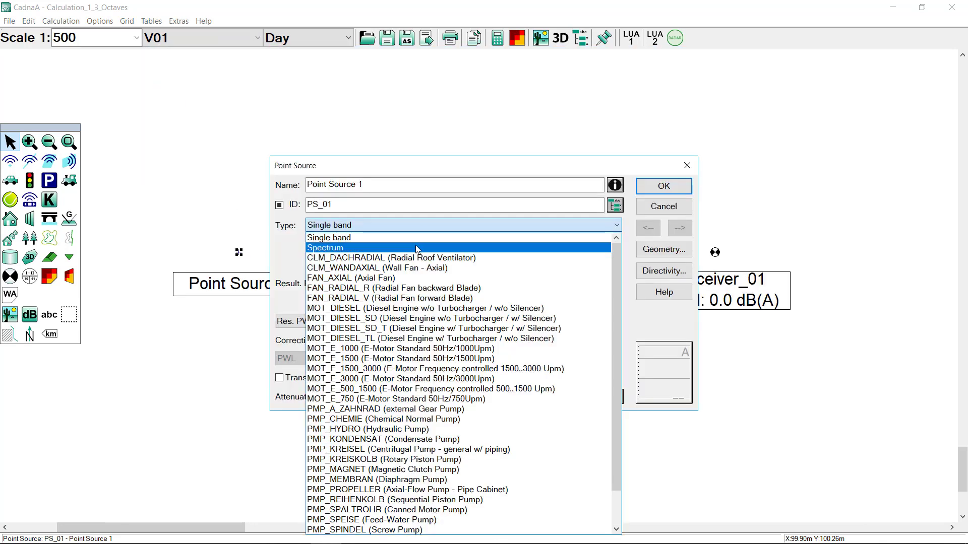
pyautogui.click(415, 245)
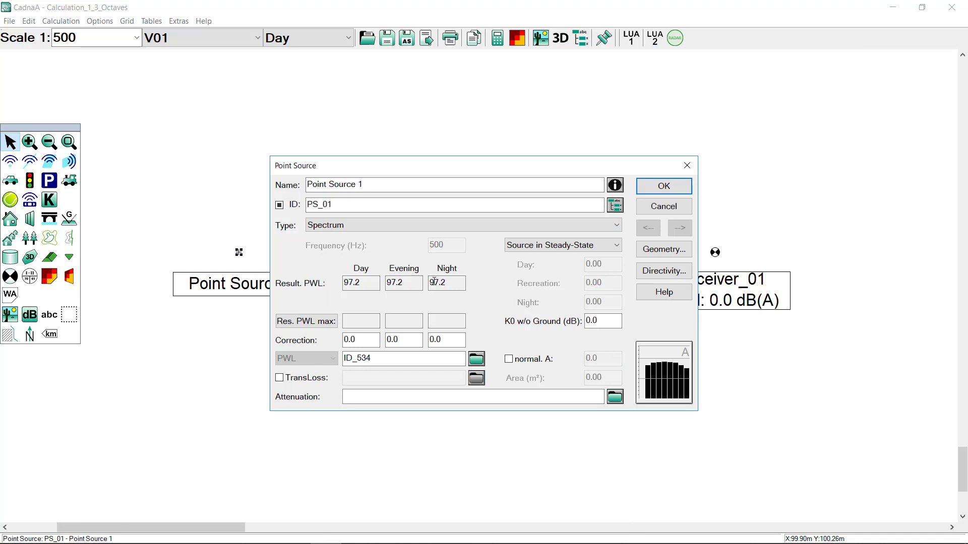
pyautogui.click(659, 187)
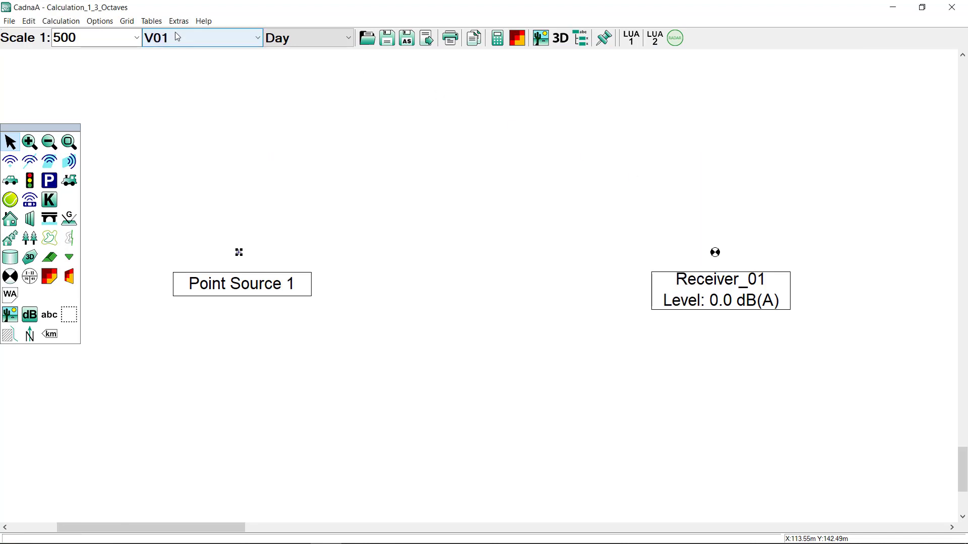
# Configure the industry calculation with calculation in 1/3-octave bands enabled.
pyautogui.click(70, 23)
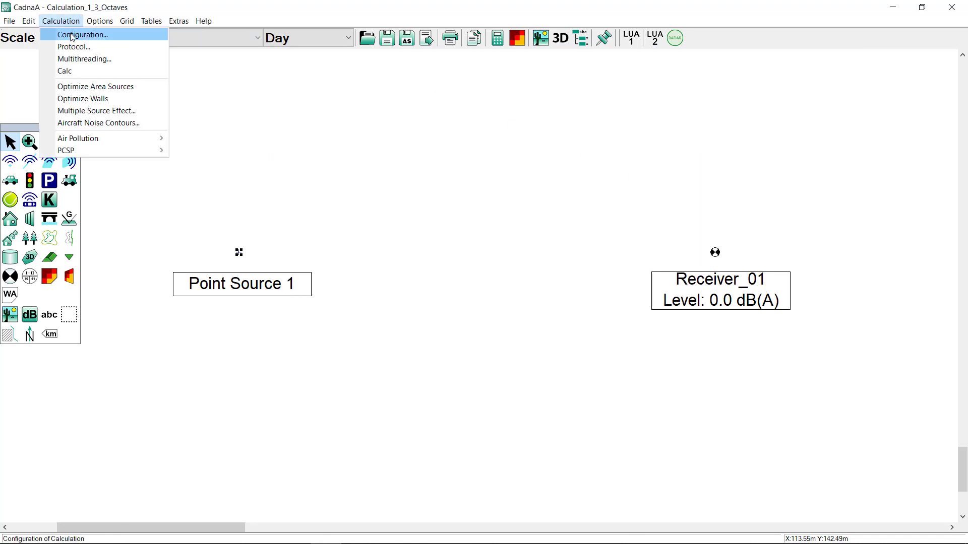
pyautogui.click(71, 36)
pyautogui.click(67, 39)
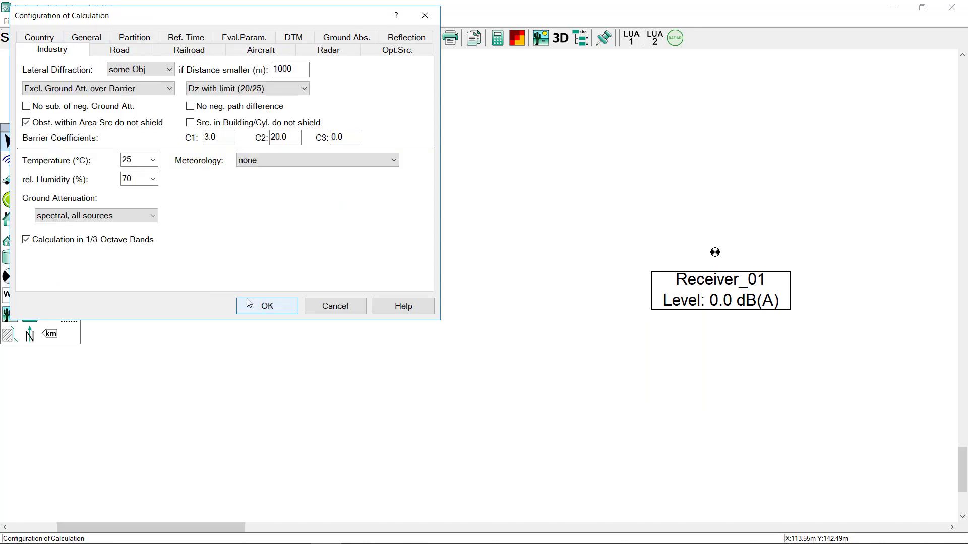
pyautogui.click(275, 308)
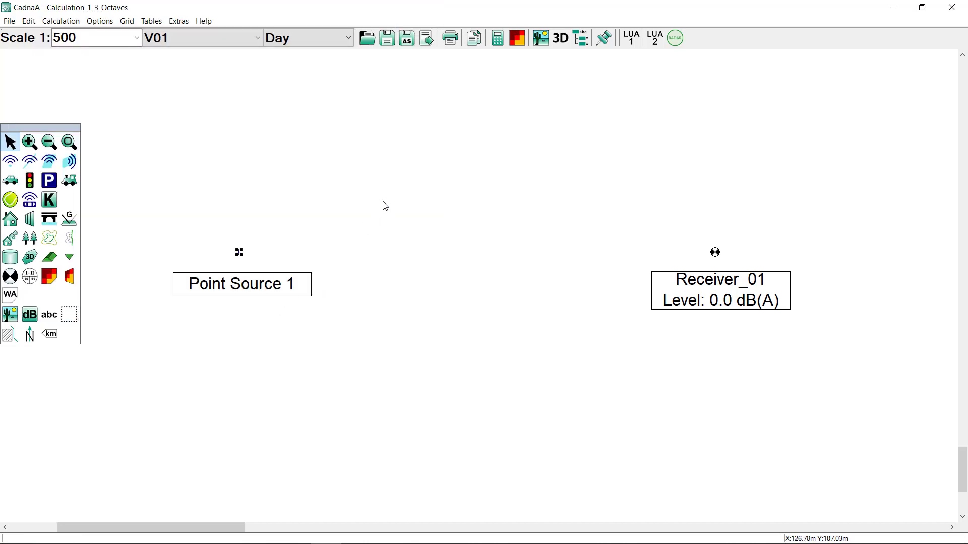
# Calculate the level at Receiver_01 and examine its octave and 1/3-octave level spectra.
pyautogui.click(497, 38)
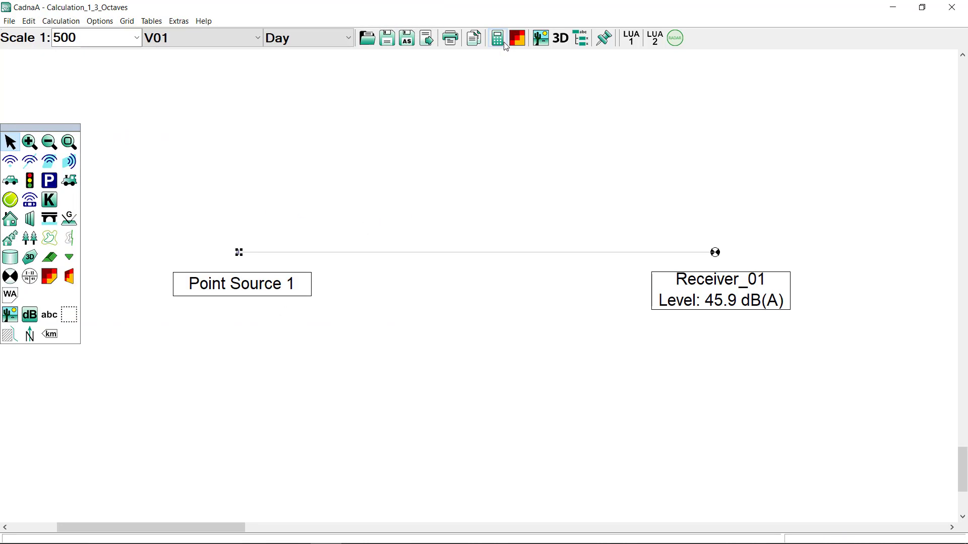
pyautogui.doubleClick(716, 252)
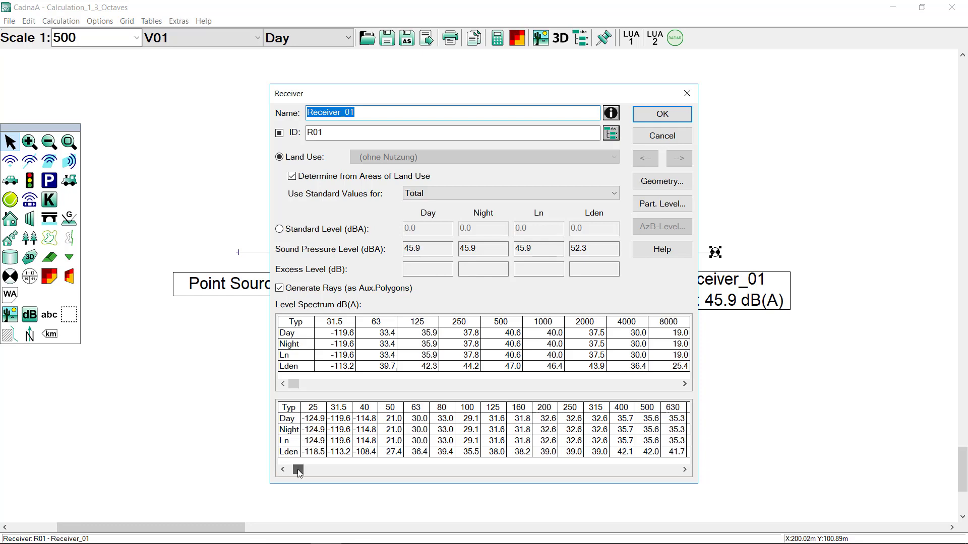
pyautogui.moveTo(293, 470); pyautogui.dragTo(499, 482)
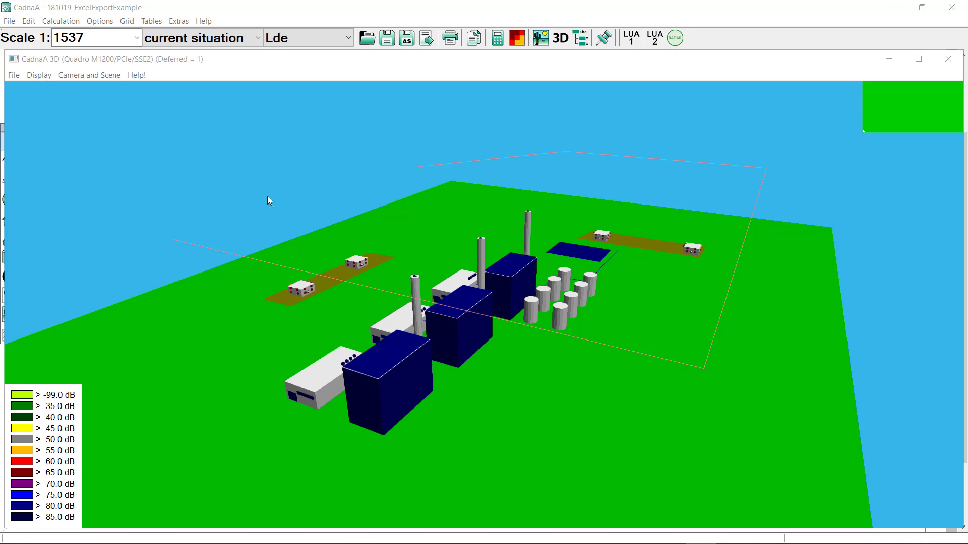
# Switch the 181019_ExcelExportExample project to the future situation variant and close the 3D view.
pyautogui.click(200, 41)
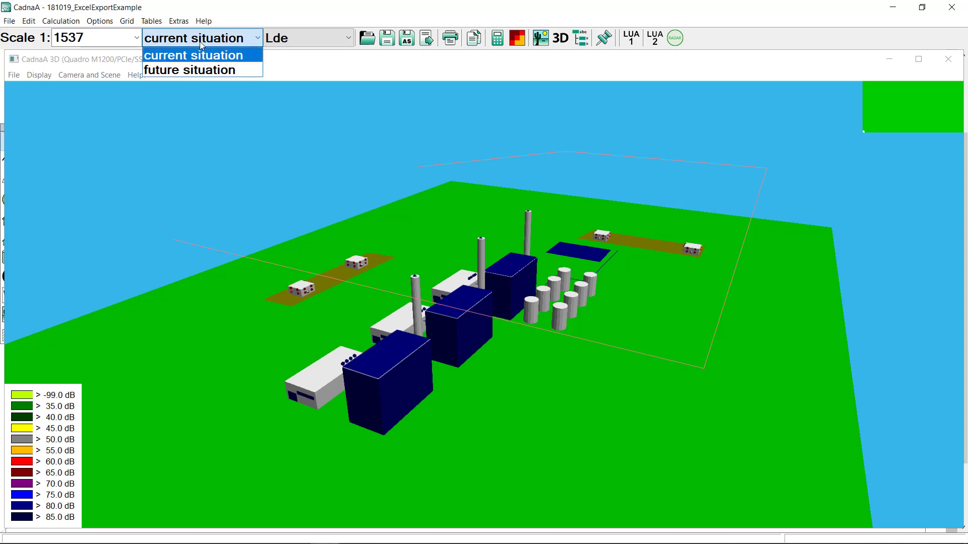
pyautogui.click(199, 70)
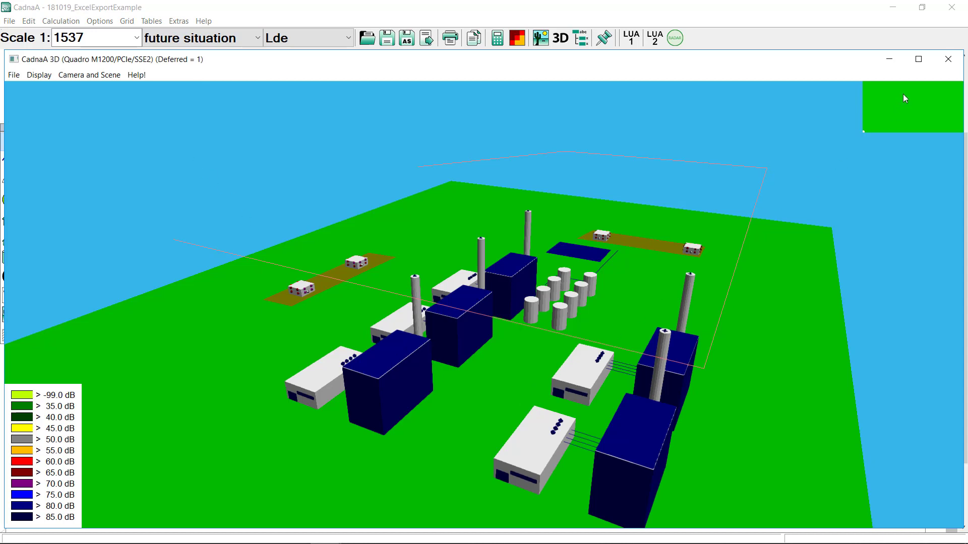
pyautogui.click(948, 59)
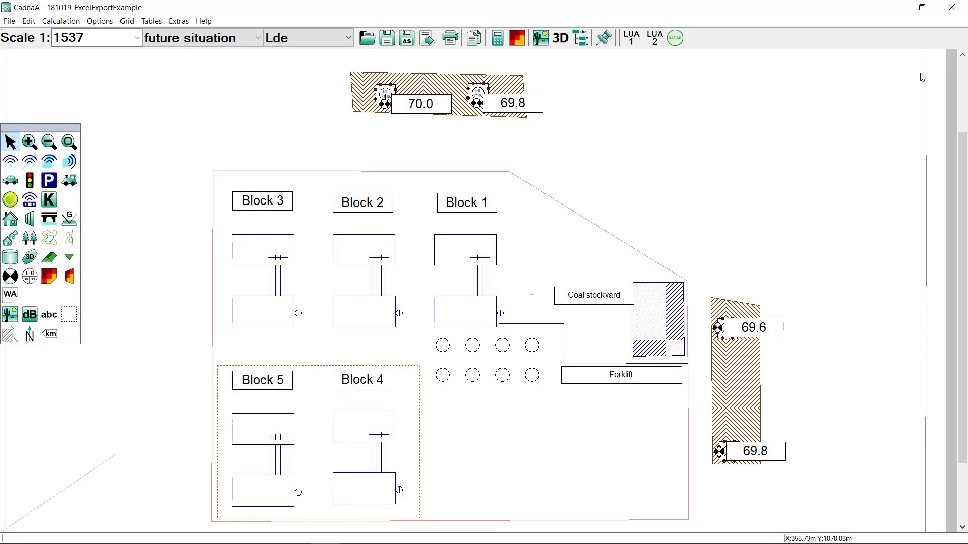
# Export the project results as an Excel workbook named Result in the 181018_video_examples folder.
pyautogui.click(9, 22)
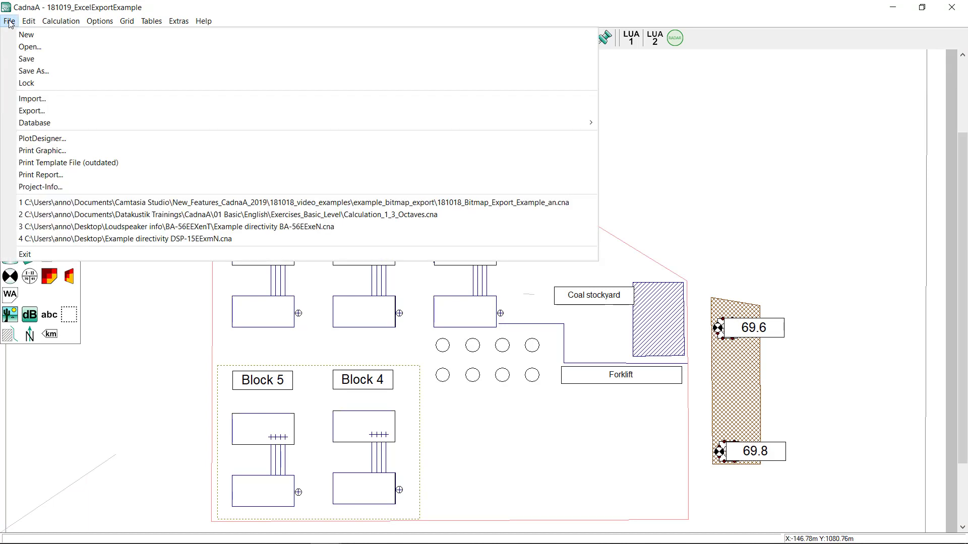
pyautogui.click(33, 112)
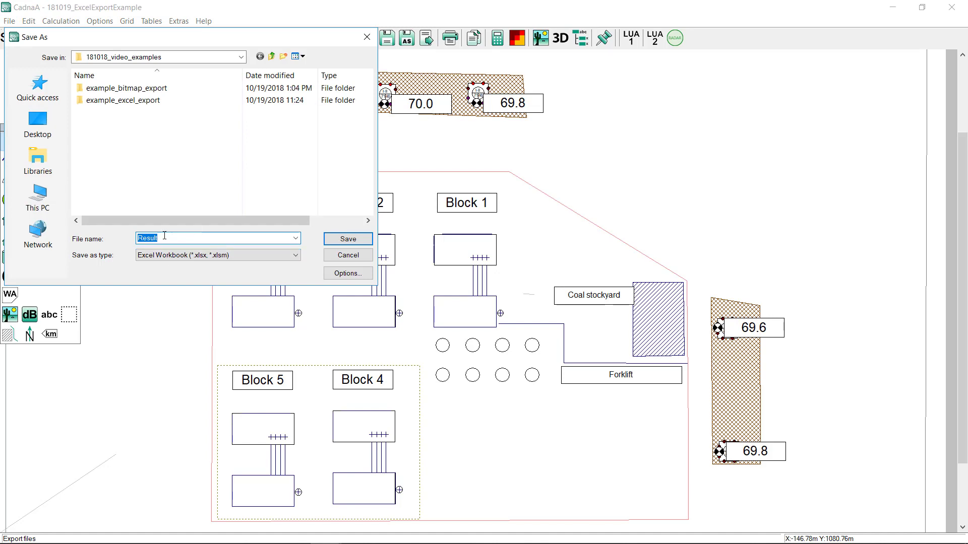
pyautogui.click(350, 240)
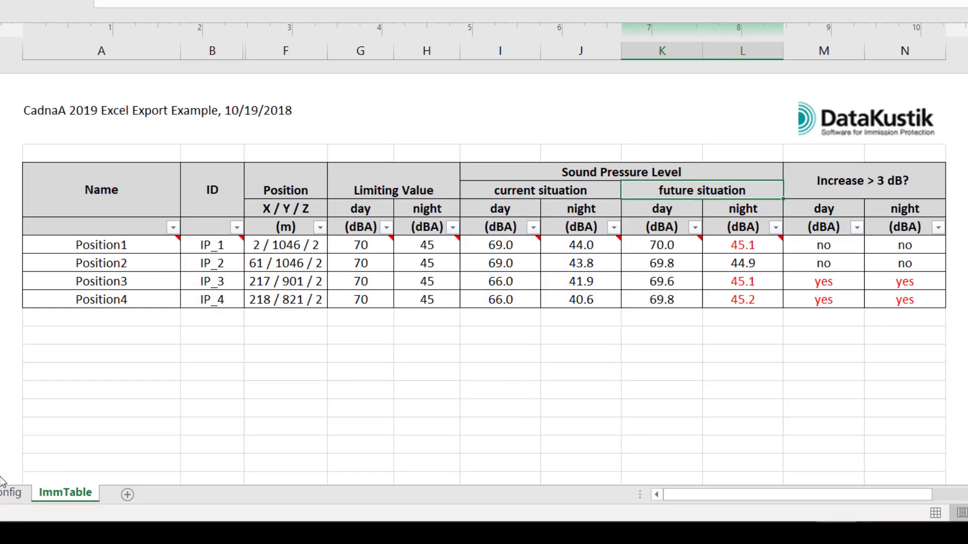
# Review the calculation configuration sheet of the exported workbook and return to the ImmTable sheet.
pyautogui.click(10, 492)
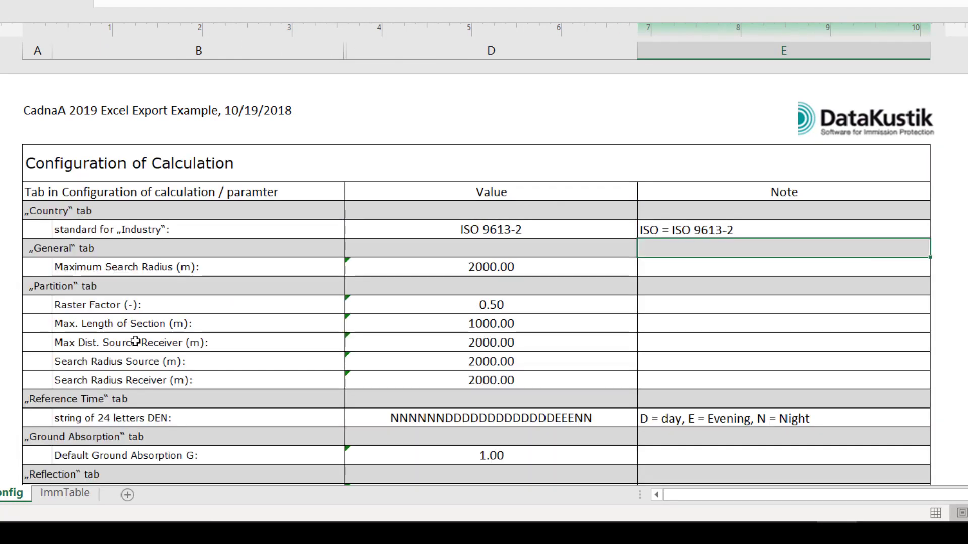
pyautogui.scroll(-5, 302, 205)
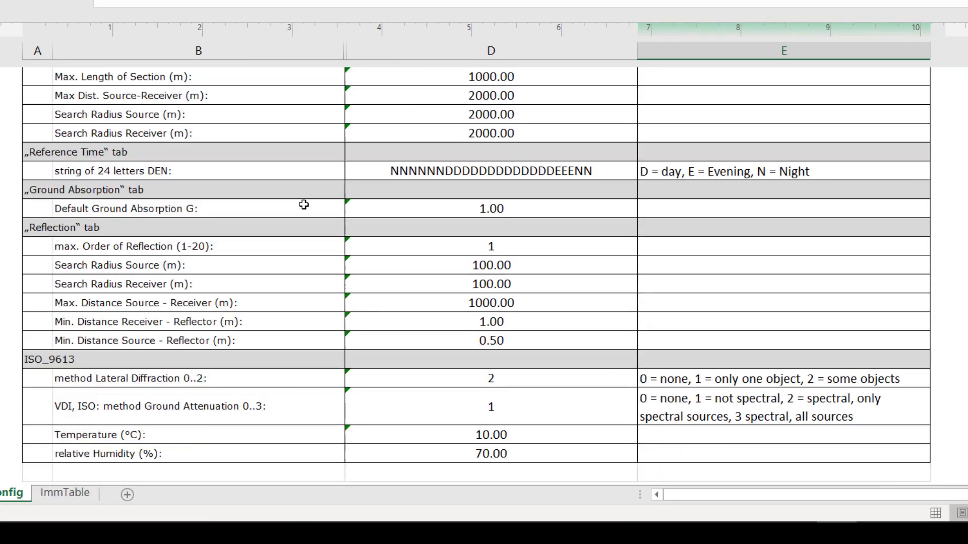
pyautogui.scroll(-2, 303, 204)
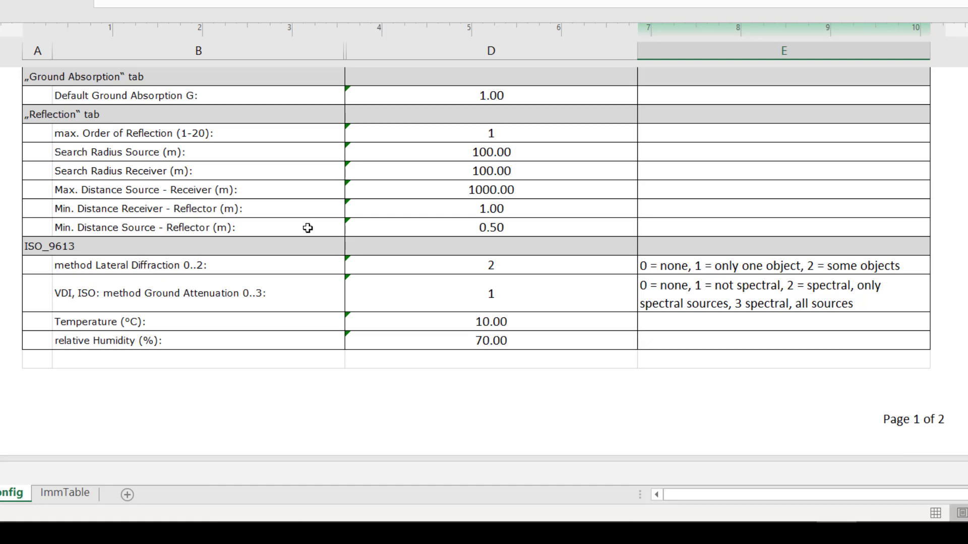
pyautogui.click(68, 497)
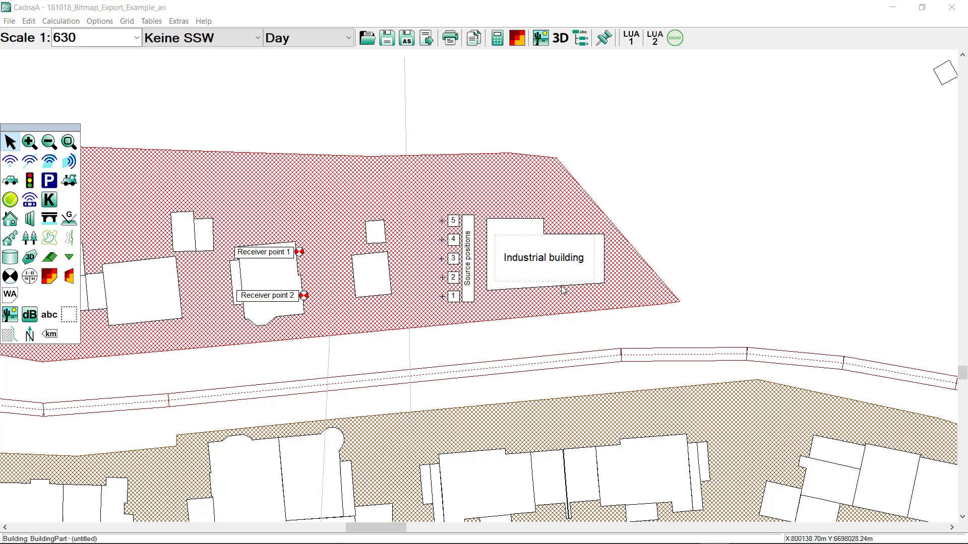
# In the 181018_Bitmap_Export_Example_an project, display the noise grid of the 2m SSW variant, followed by the 3m SSW variant.
pyautogui.click(228, 41)
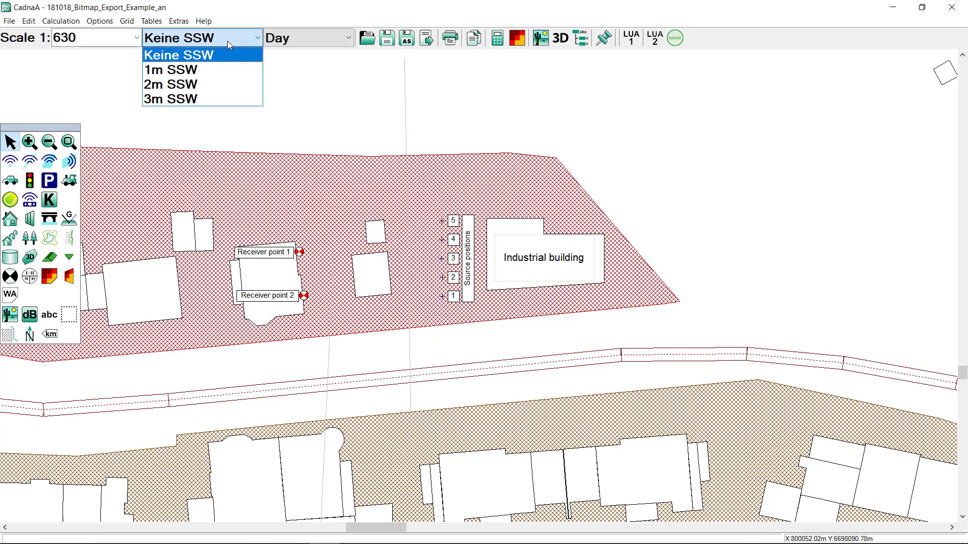
pyautogui.click(194, 85)
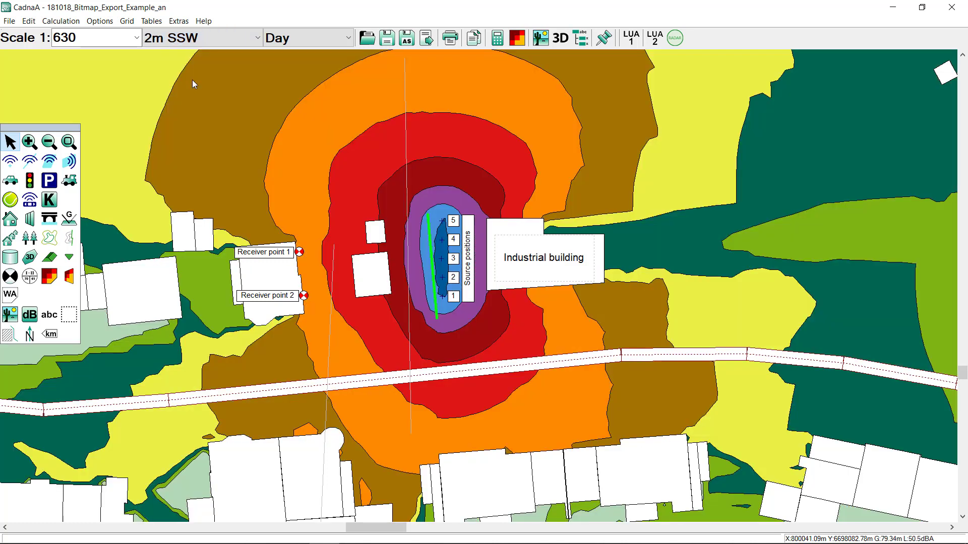
pyautogui.click(194, 38)
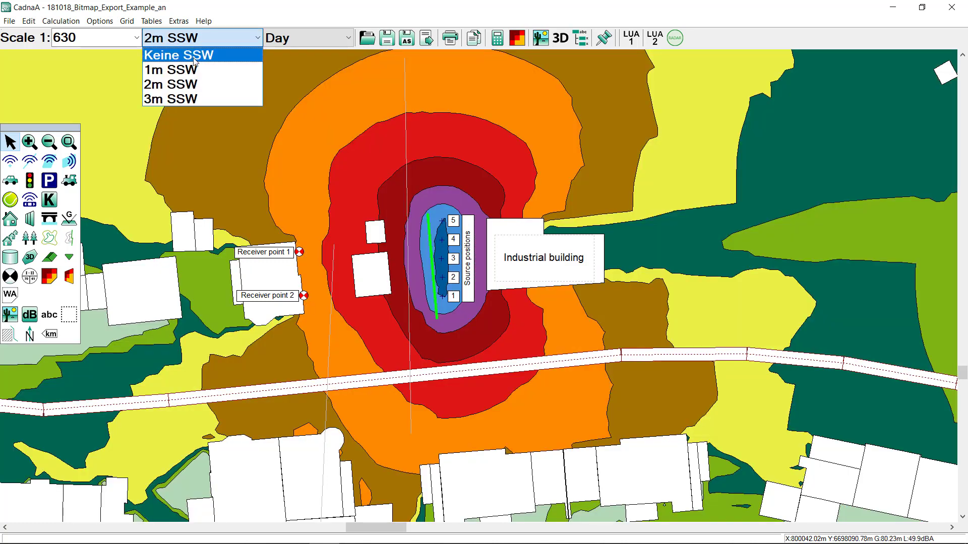
pyautogui.click(186, 99)
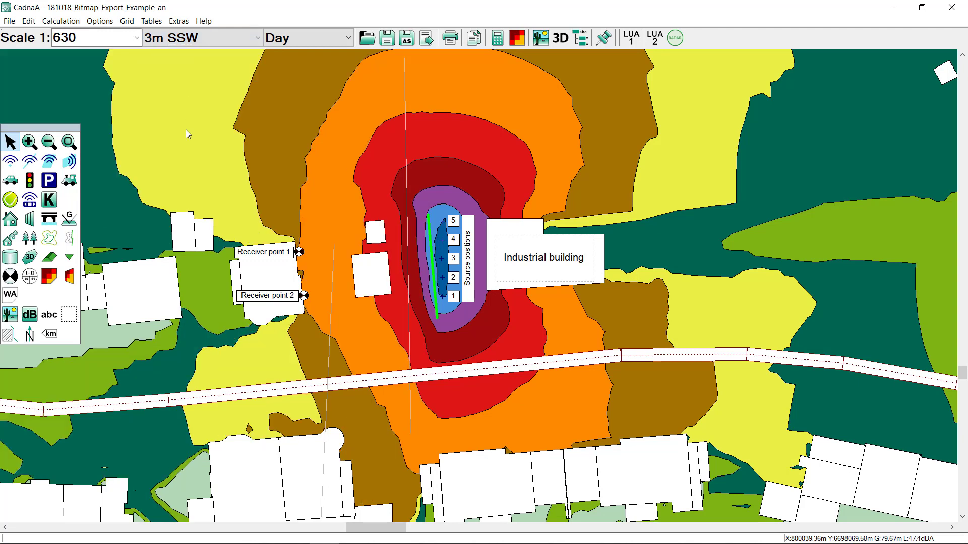
# Review the land use, grid and 3D view pages in PlotDesigner and close it.
pyautogui.click(451, 40)
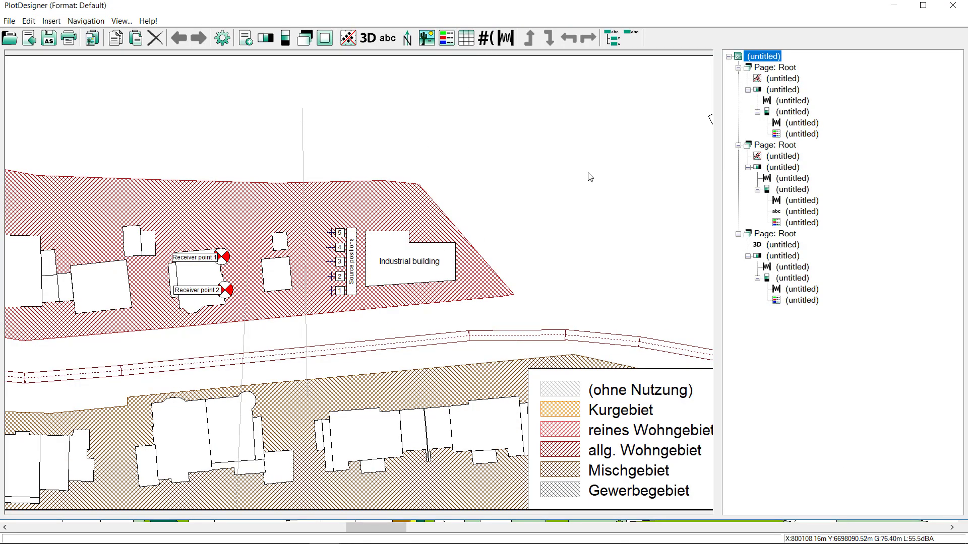
pyautogui.click(774, 81)
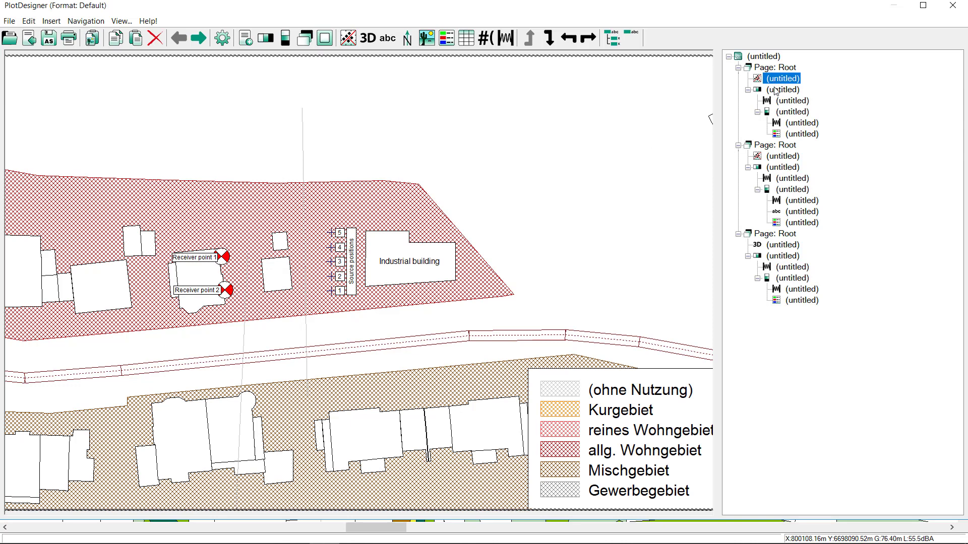
pyautogui.click(782, 157)
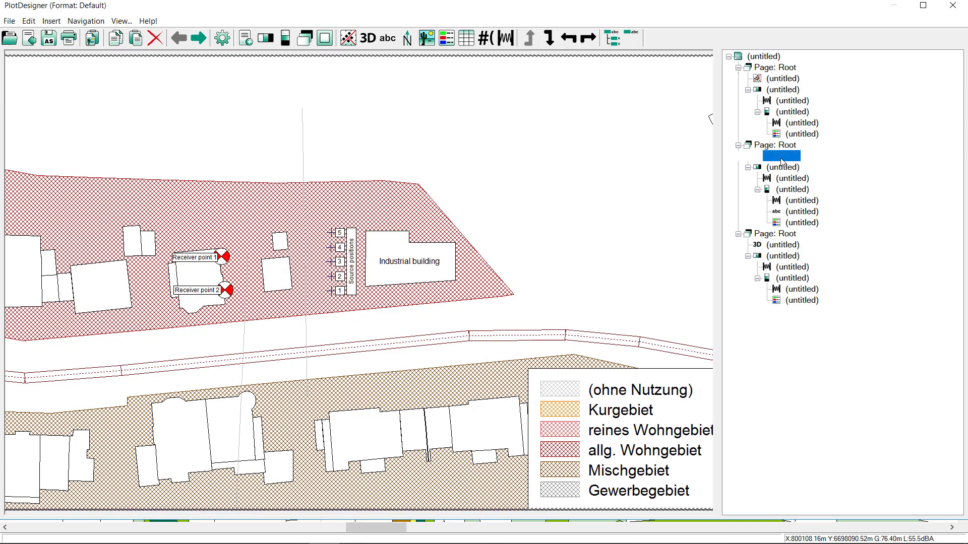
pyautogui.click(782, 245)
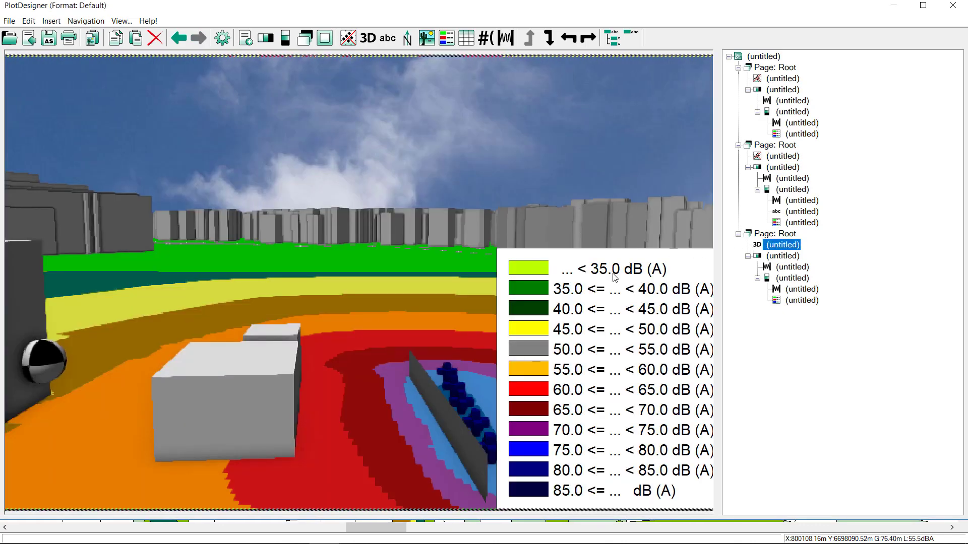
pyautogui.click(954, 7)
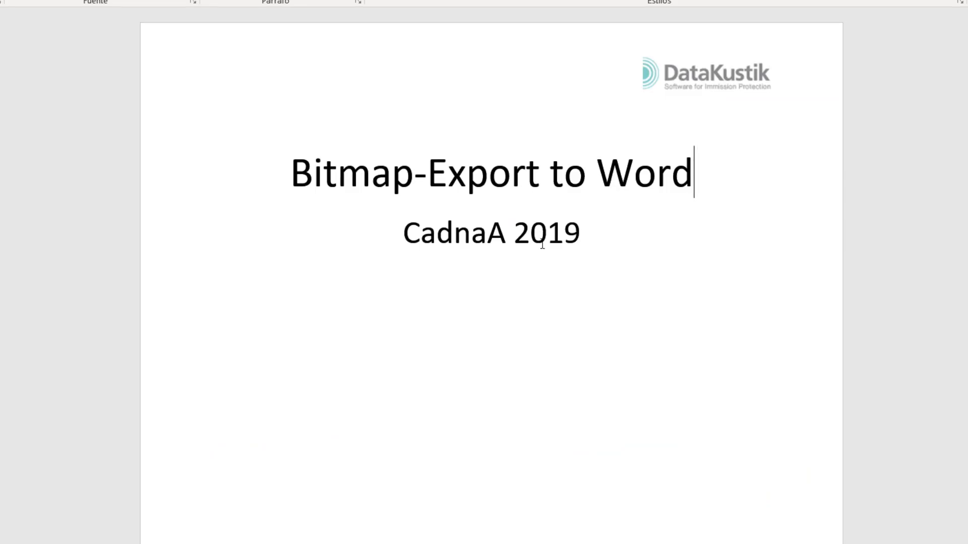
# Look through the Bitmap-Export to Word template document, including its contents page.
pyautogui.scroll(-10, 542, 245)
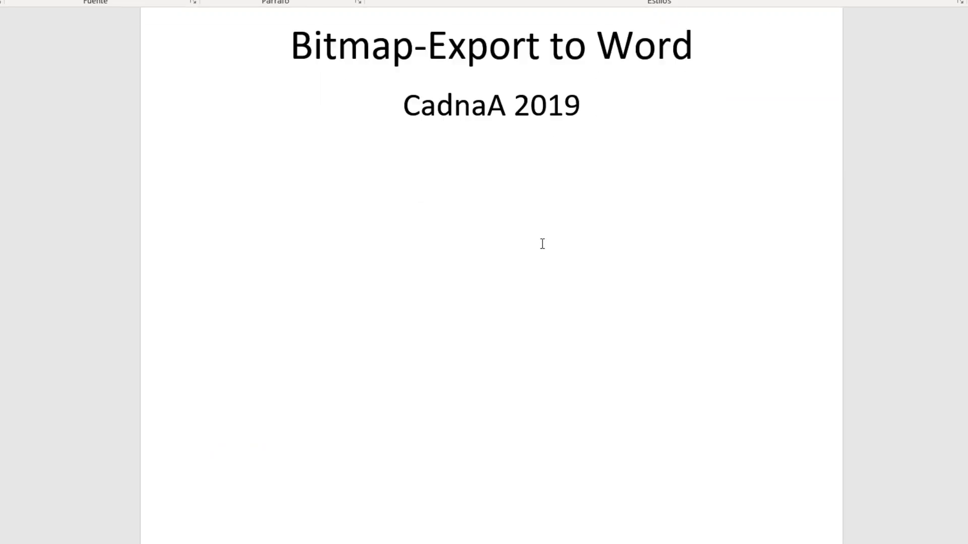
pyautogui.scroll(-10, 542, 244)
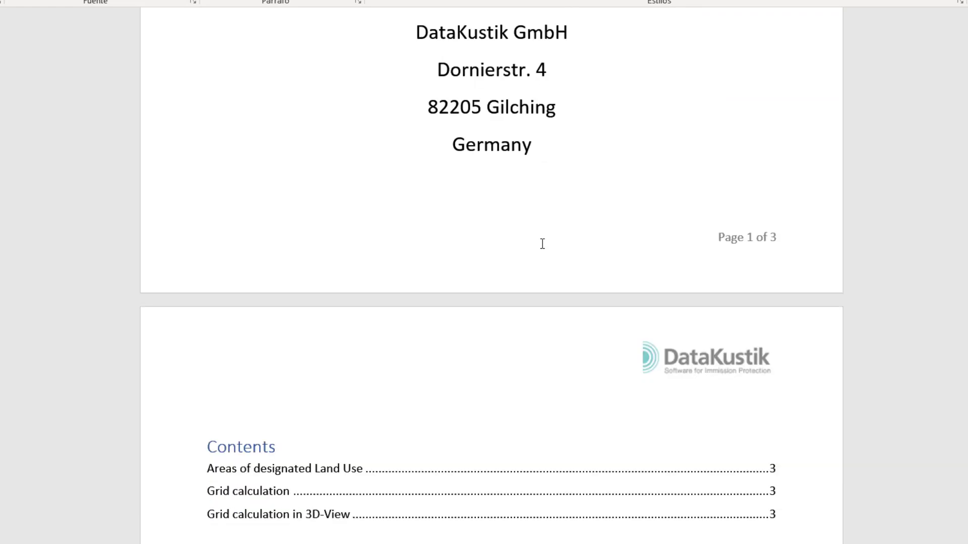
pyautogui.scroll(-10, 542, 244)
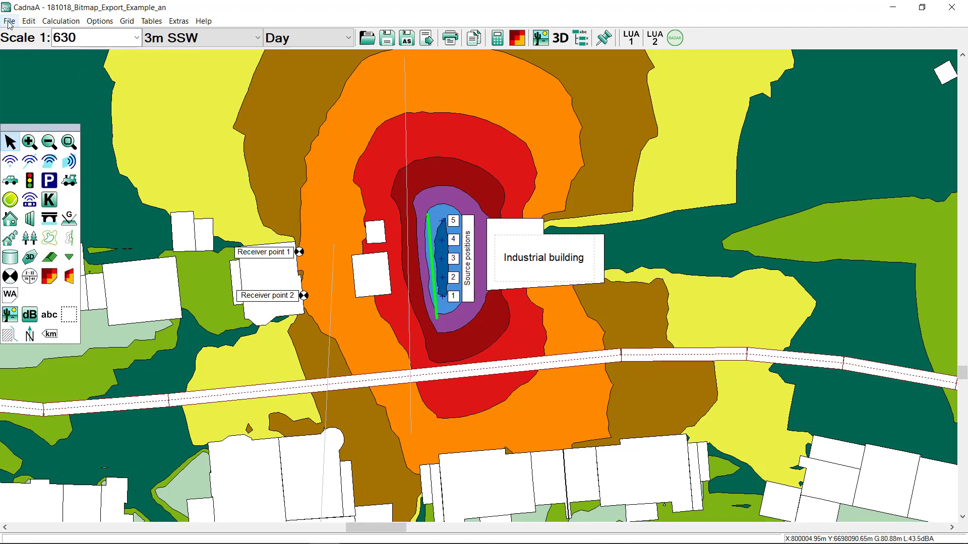
# Export the project to the Desktop as a Word document named Results_1.
pyautogui.click(10, 23)
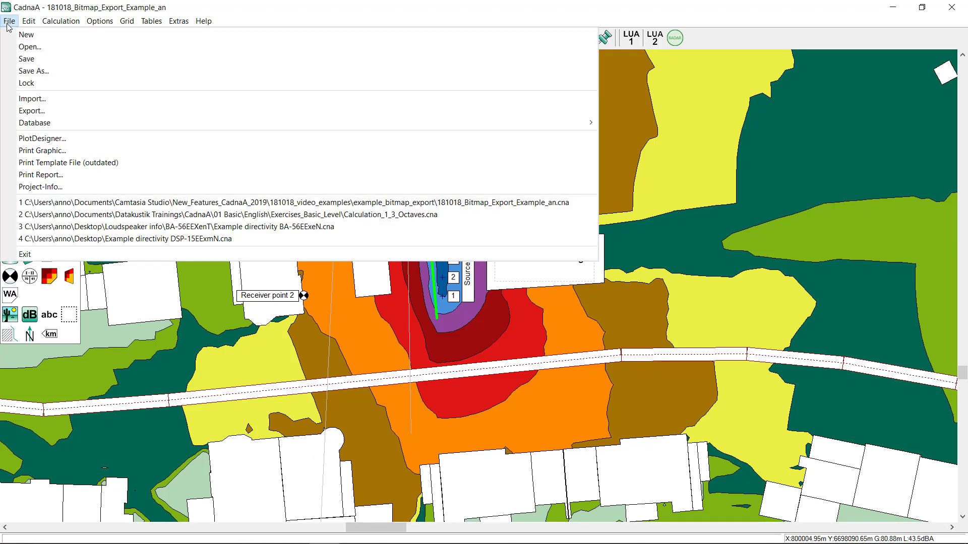
pyautogui.click(32, 111)
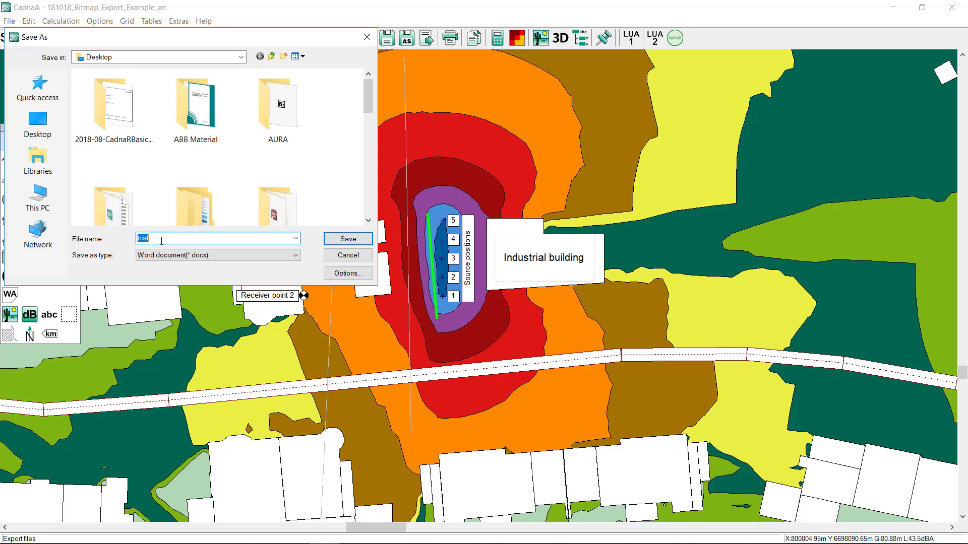
pyautogui.write('Result')
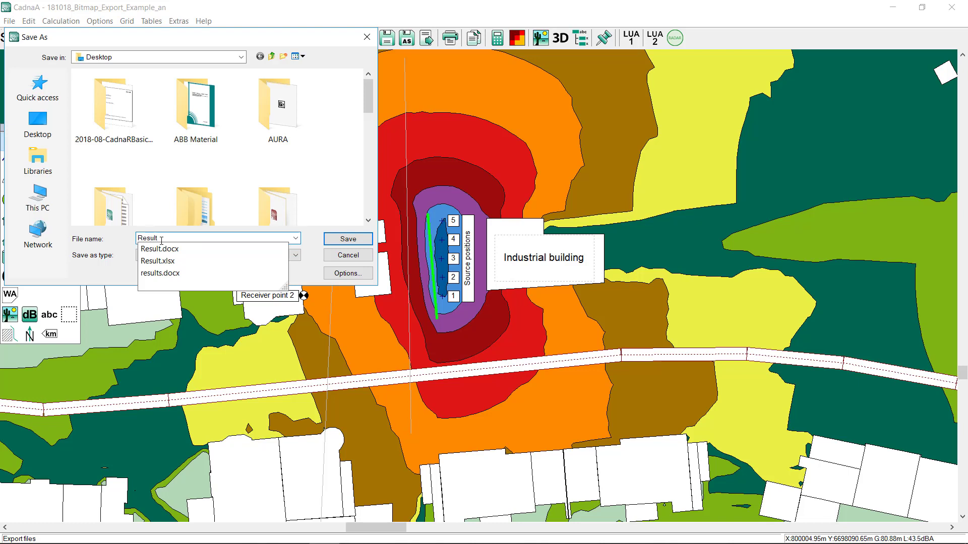
pyautogui.write('s_1')
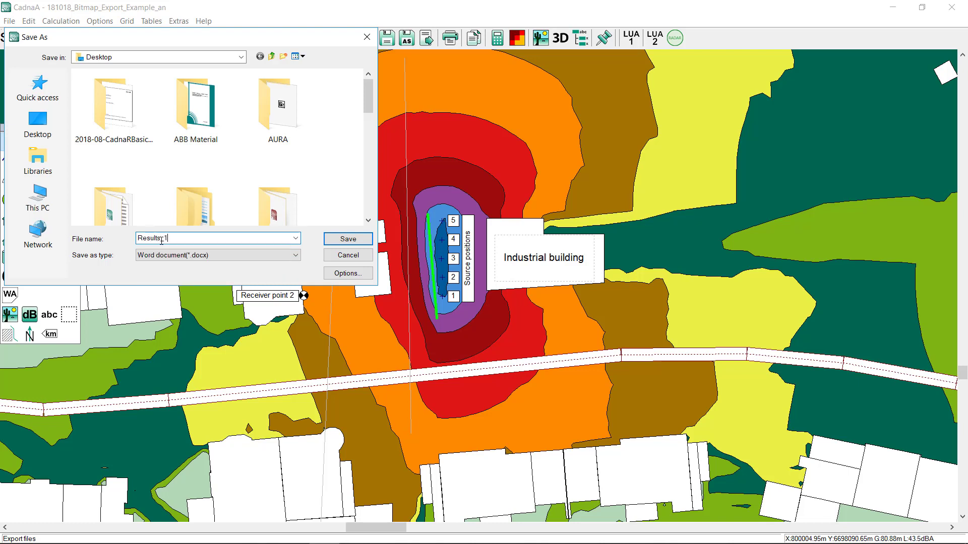
pyautogui.click(353, 241)
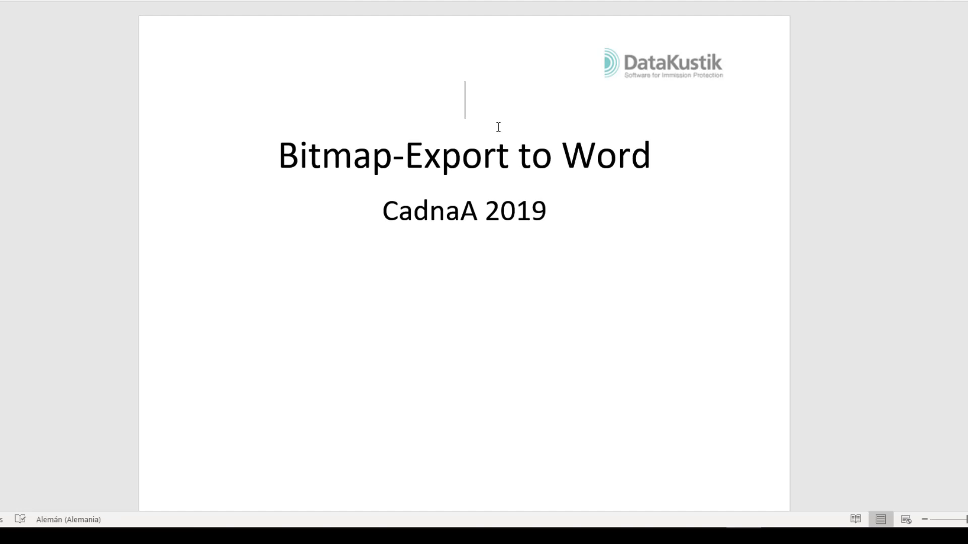
# Look through the pages of the exported Word report.
pyautogui.scroll(-4, 529, 194)
pyautogui.scroll(-4, 530, 201)
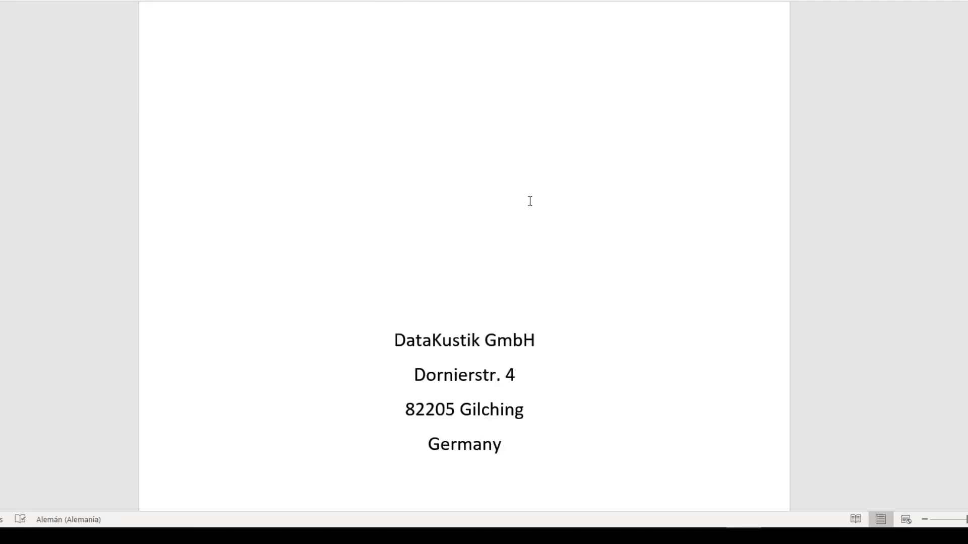